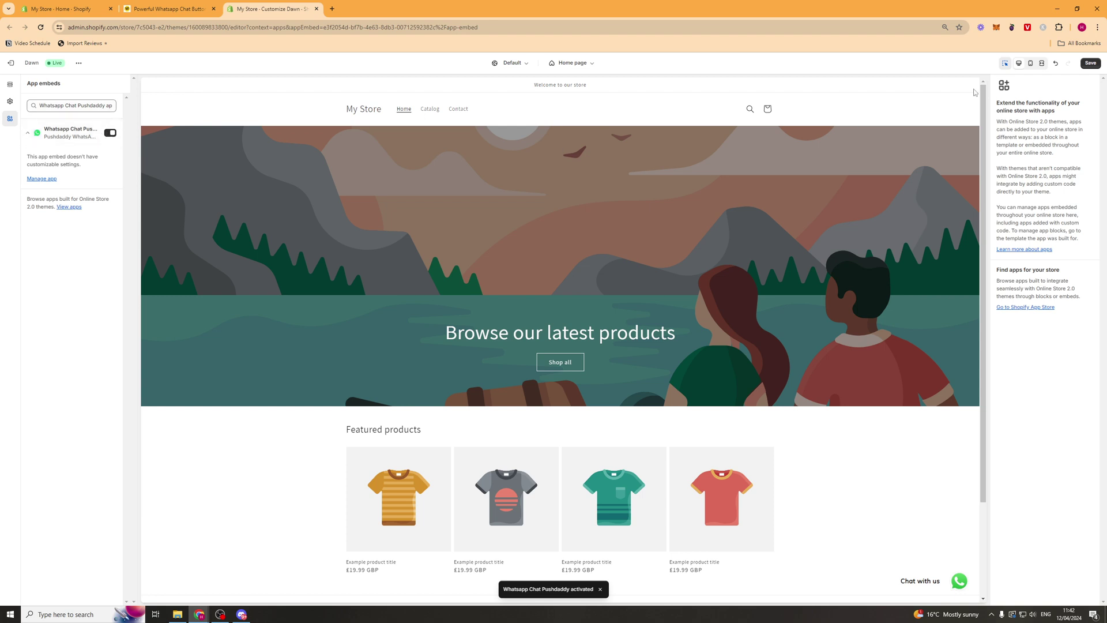
# Step: Save the Dawn theme with the Whatsapp Chat Pushdaddy embed enabled, showing its 'Chat with us' button
pyautogui.click(1091, 63)
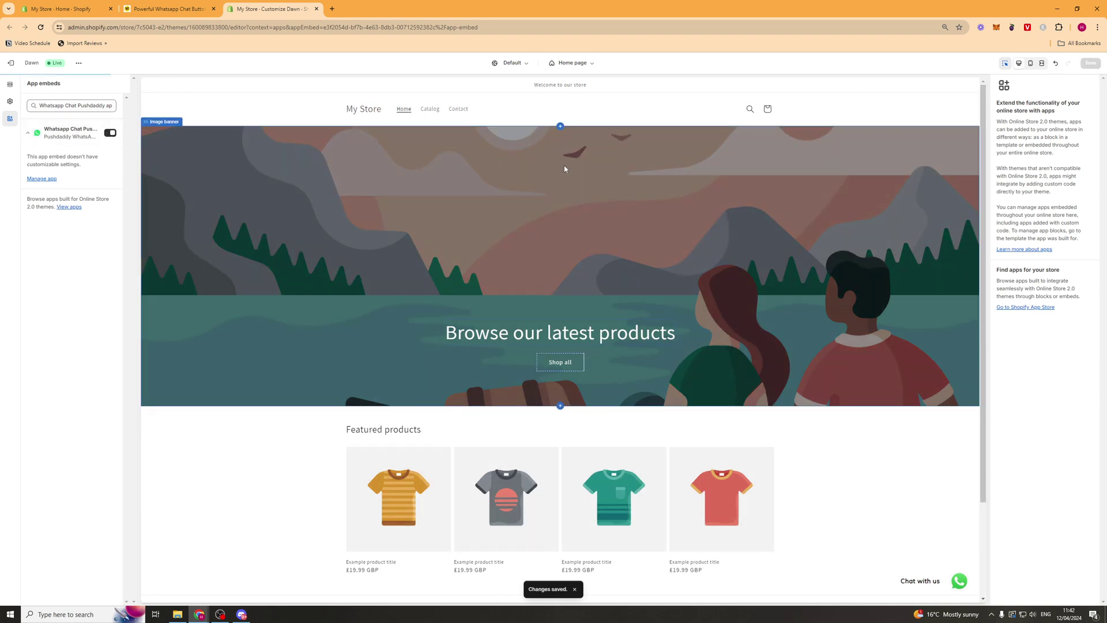
pyautogui.scroll(-3, 742, 265)
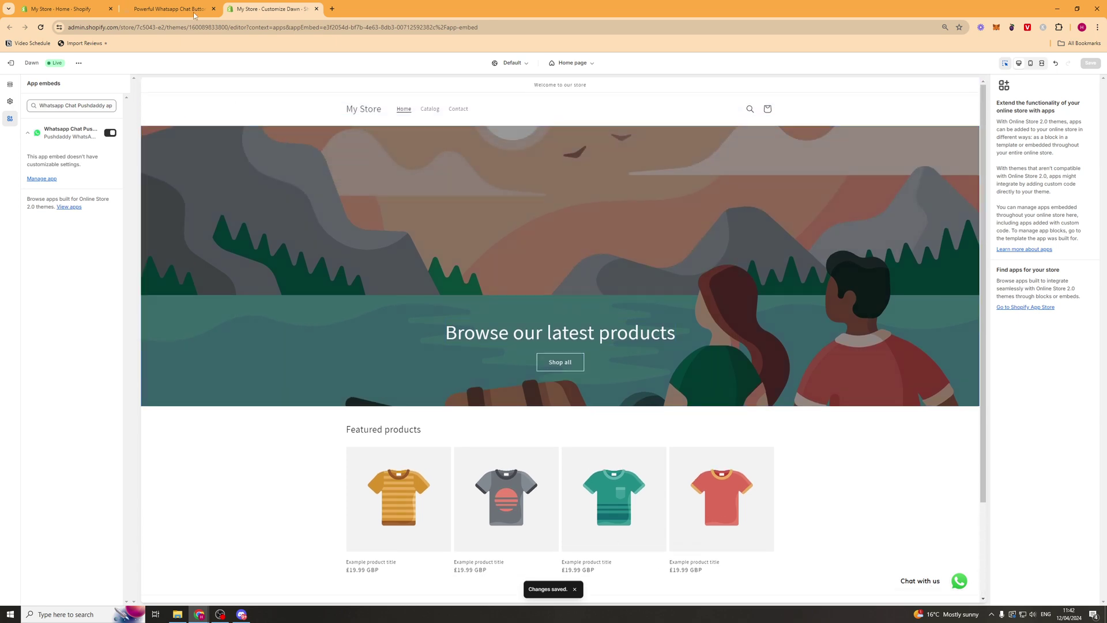
# Step: Switch to the Pushdaddy dashboard and dismiss the promotional popup
pyautogui.click(173, 9)
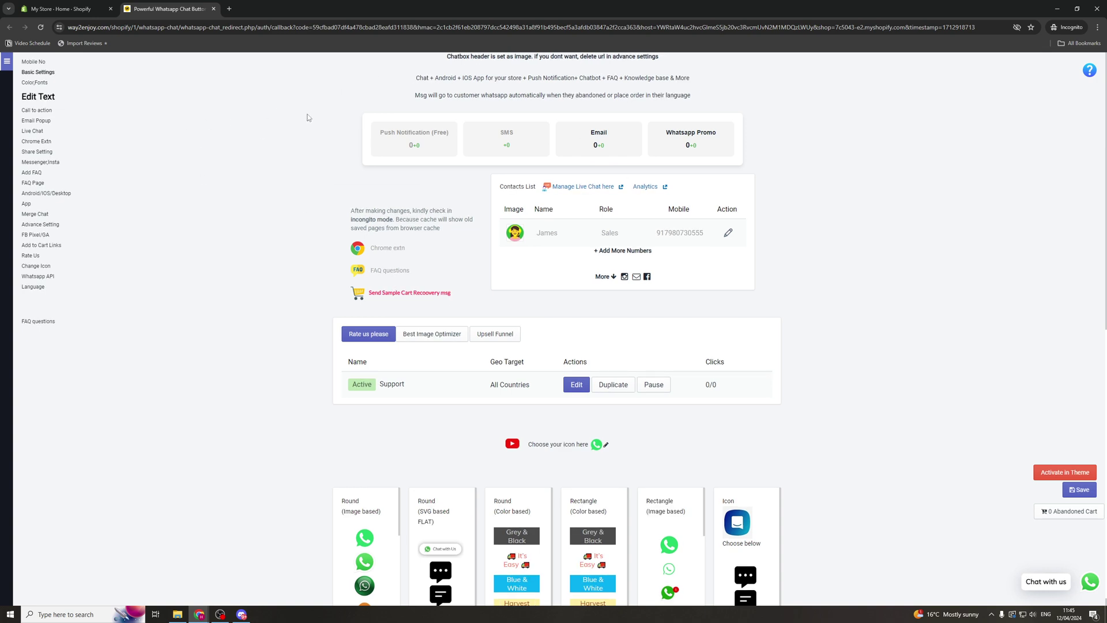
pyautogui.scroll(-5, 436, 249)
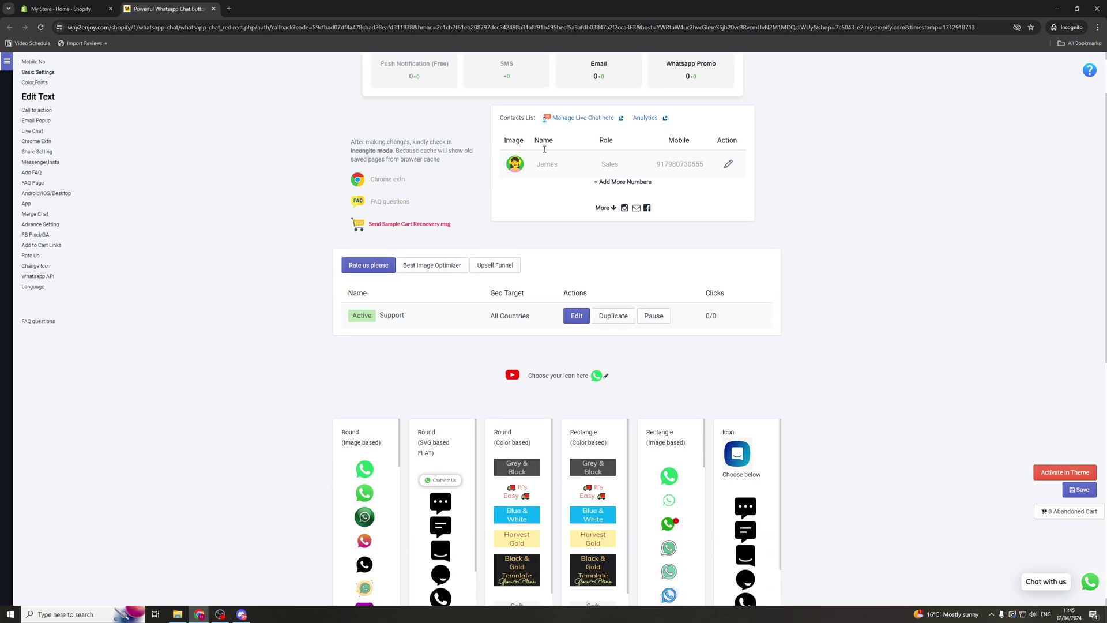
pyautogui.scroll(-2, 437, 249)
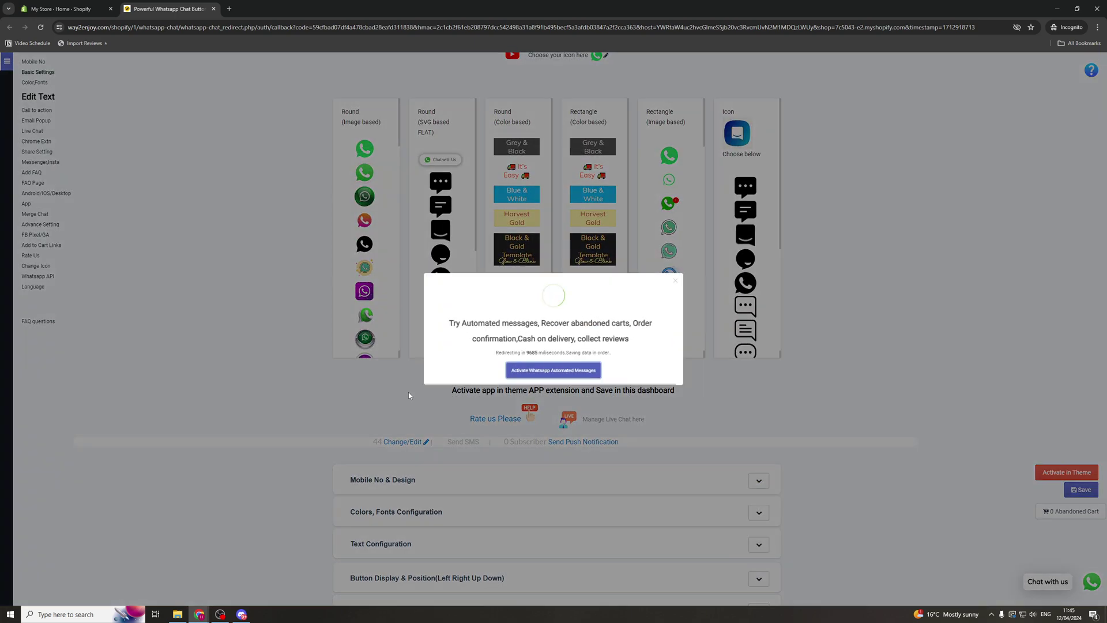
pyautogui.click(675, 284)
pyautogui.scroll(-3, 793, 312)
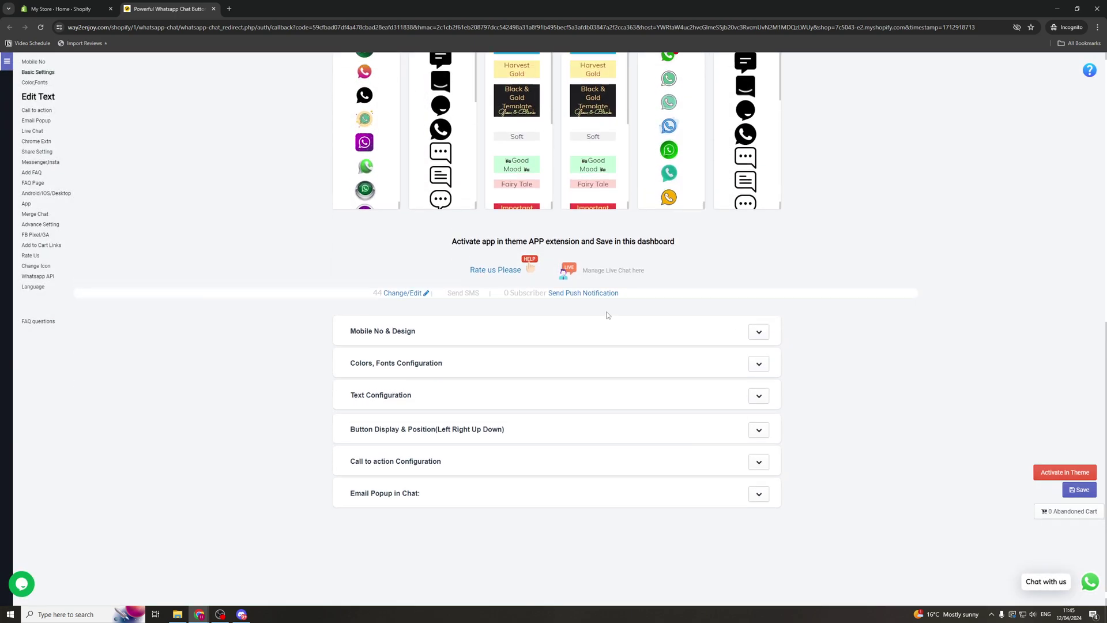
pyautogui.scroll(5, 584, 329)
pyautogui.scroll(5, 584, 328)
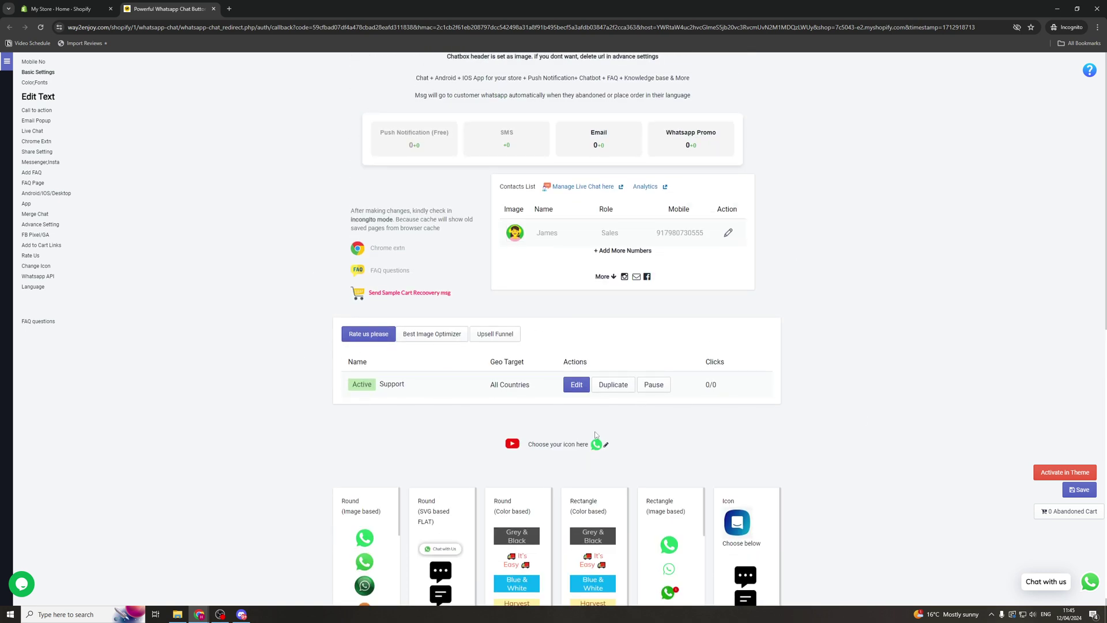
# Step: Open the existing Sales agent's WhatsApp number and profile details for editing
pyautogui.click(572, 391)
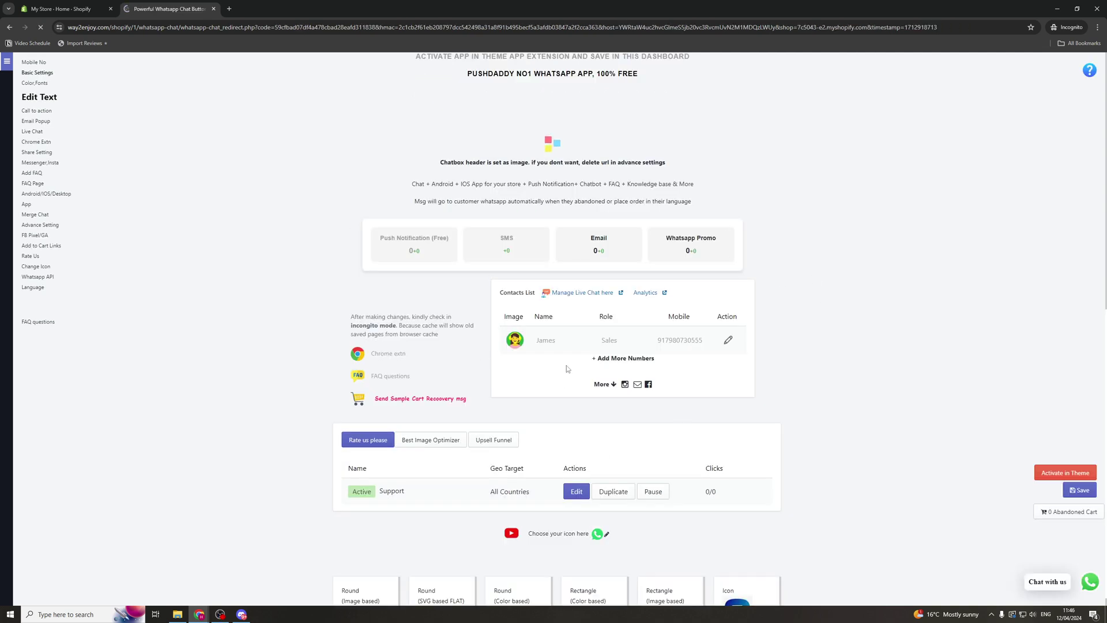
pyautogui.scroll(-9, 632, 289)
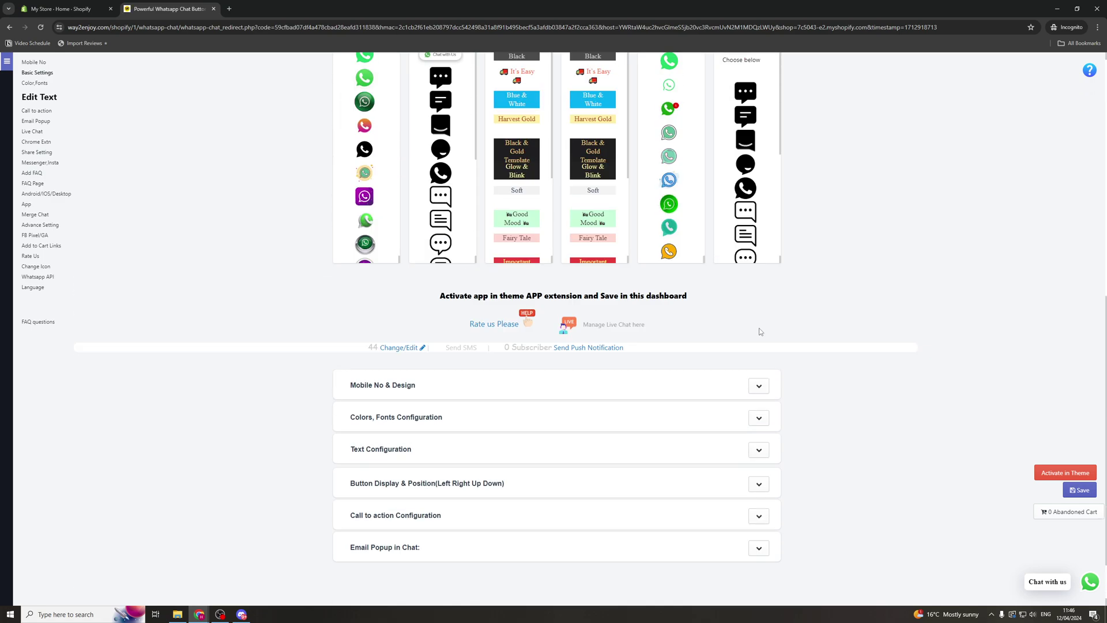
pyautogui.scroll(10, 692, 271)
pyautogui.click(729, 235)
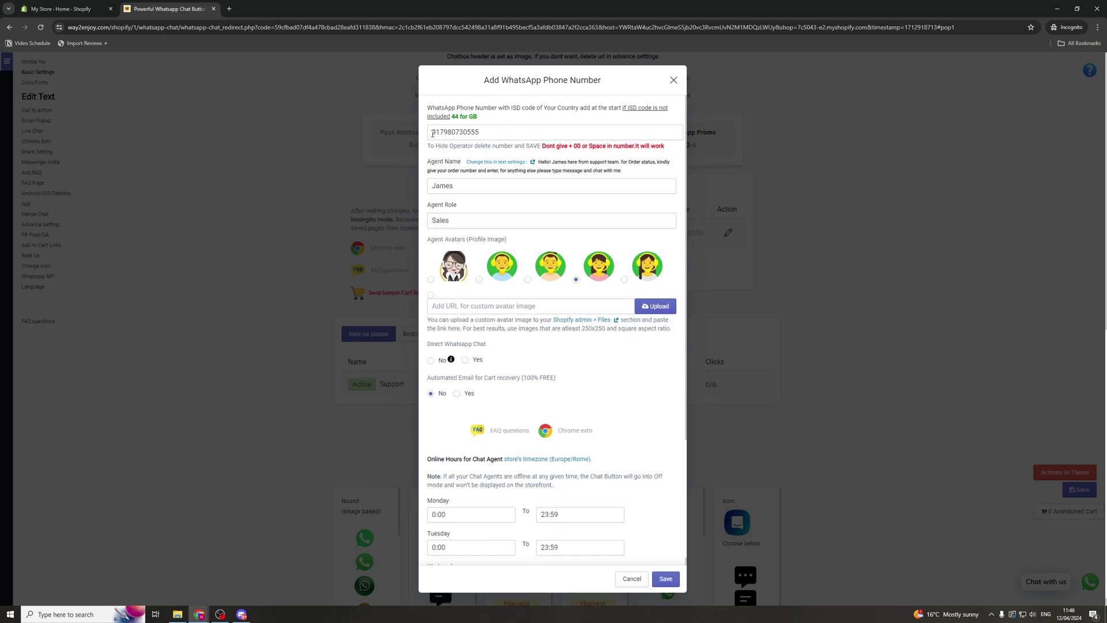
pyautogui.moveTo(501, 132); pyautogui.dragTo(413, 131)
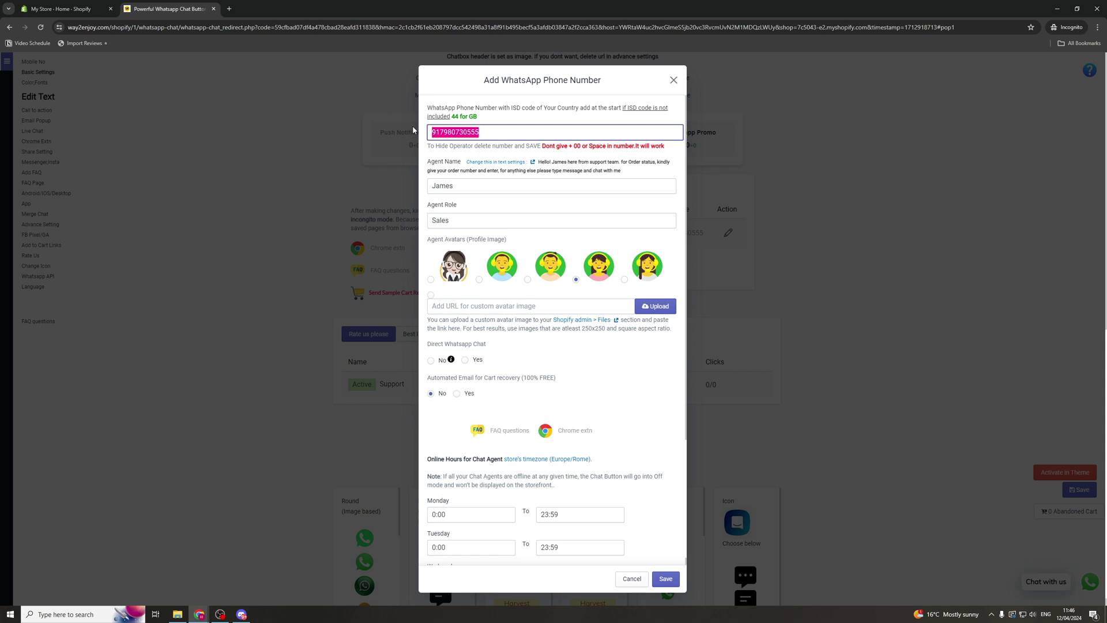
pyautogui.click(501, 136)
pyautogui.doubleClick(465, 133)
pyautogui.click(493, 140)
pyautogui.doubleClick(491, 139)
pyautogui.click(490, 137)
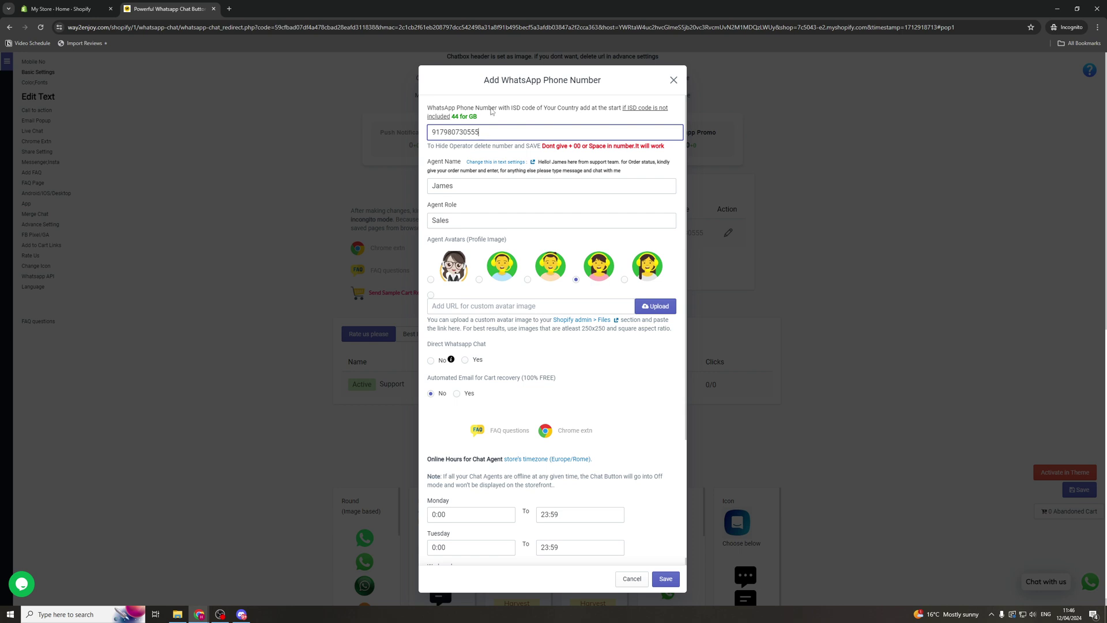
pyautogui.moveTo(492, 111); pyautogui.dragTo(576, 110)
pyautogui.tripleClick(551, 112)
pyautogui.click(445, 133)
pyautogui.scroll(-1, 509, 179)
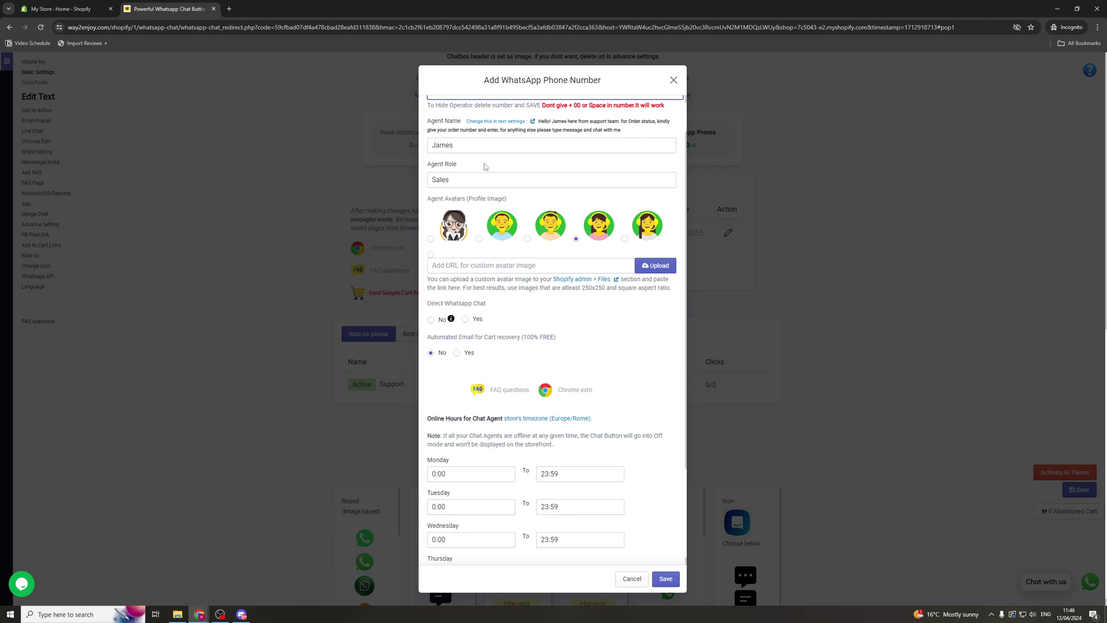
pyautogui.scroll(1, 510, 179)
pyautogui.moveTo(477, 186); pyautogui.dragTo(429, 189)
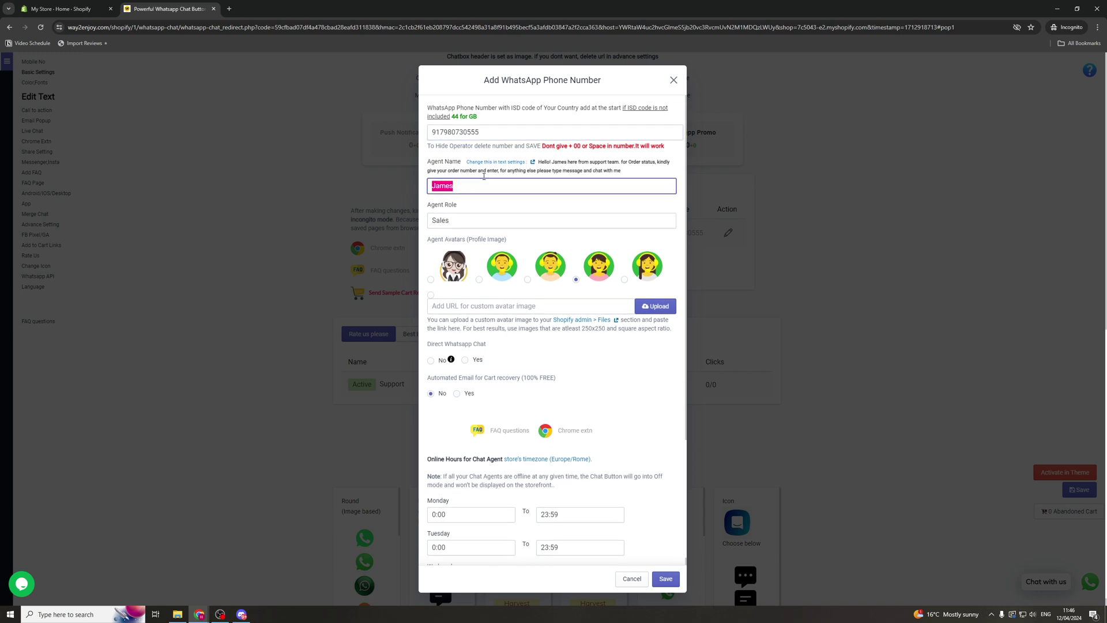
pyautogui.scroll(-1, 457, 162)
pyautogui.click(456, 173)
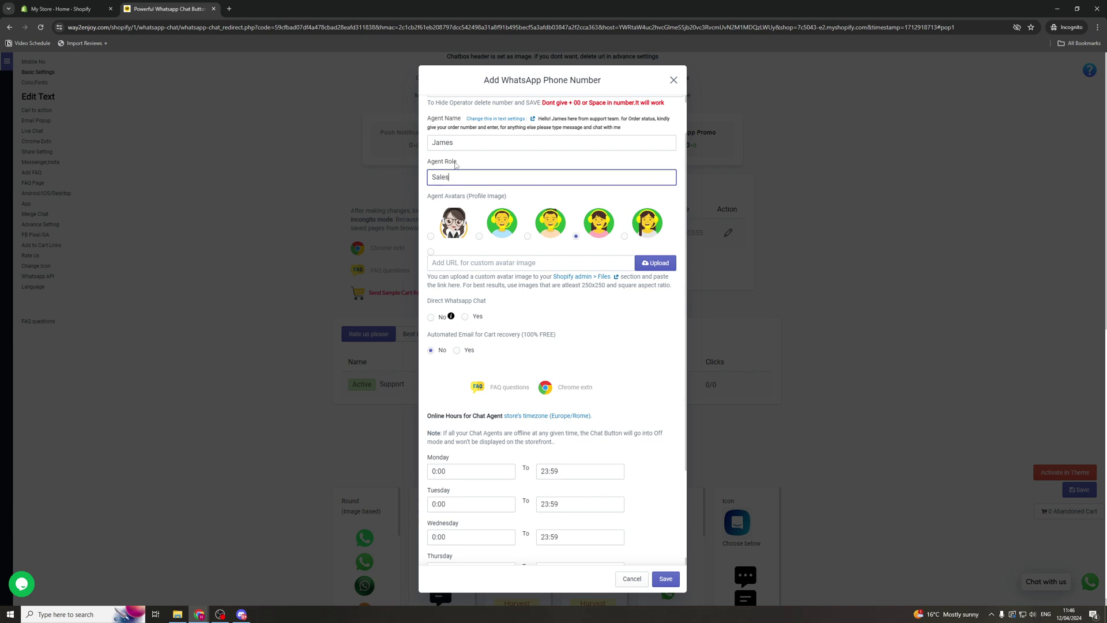
pyautogui.scroll(-1, 445, 163)
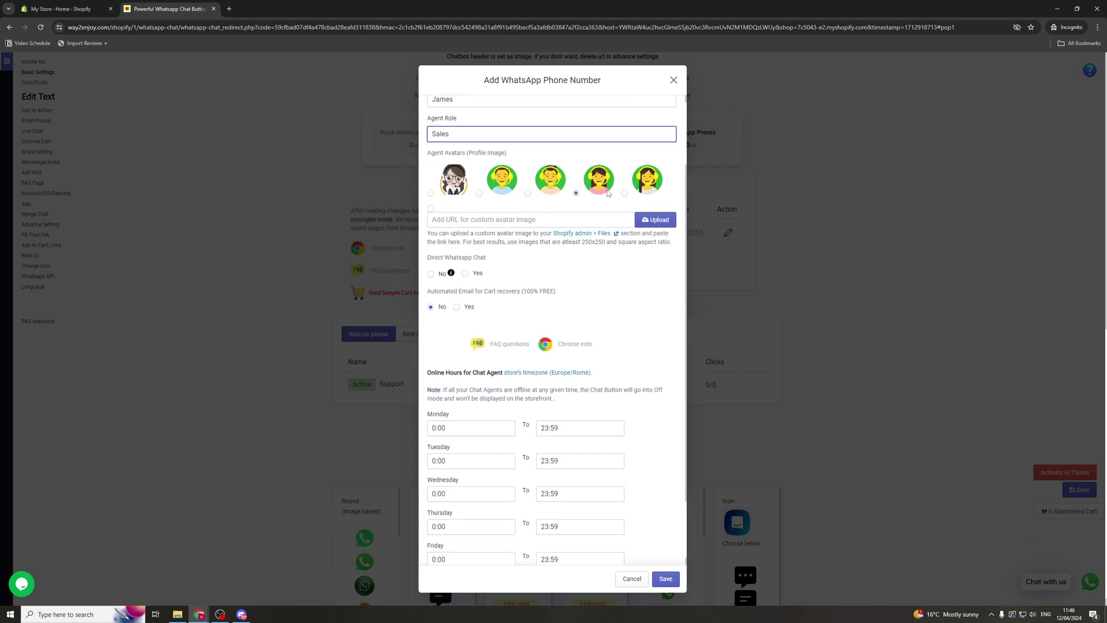
pyautogui.click(430, 193)
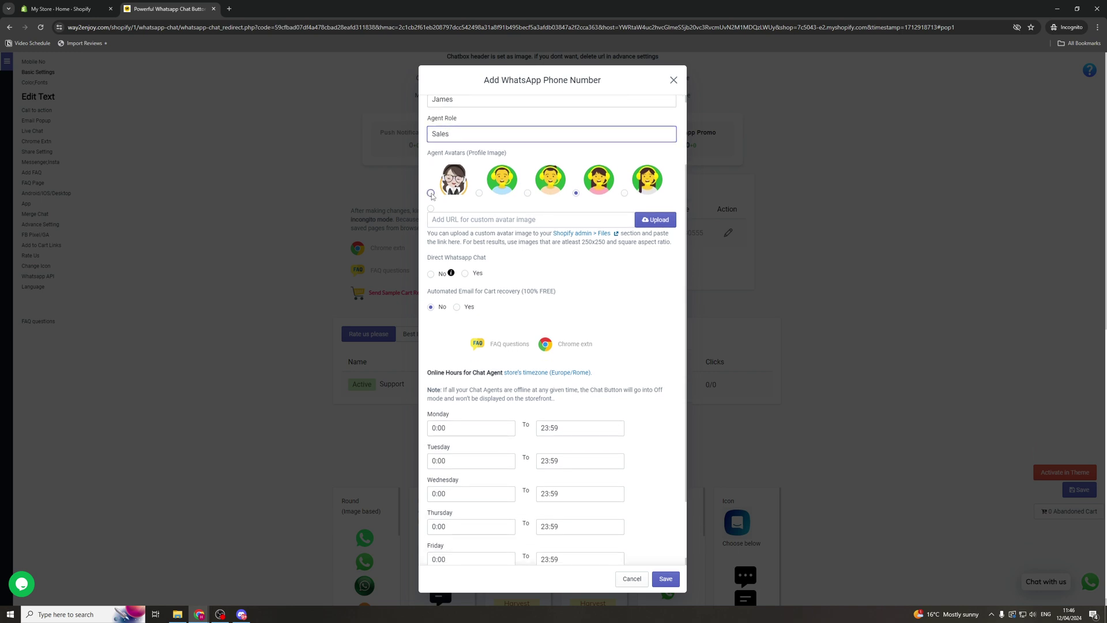
pyautogui.click(479, 192)
pyautogui.click(577, 194)
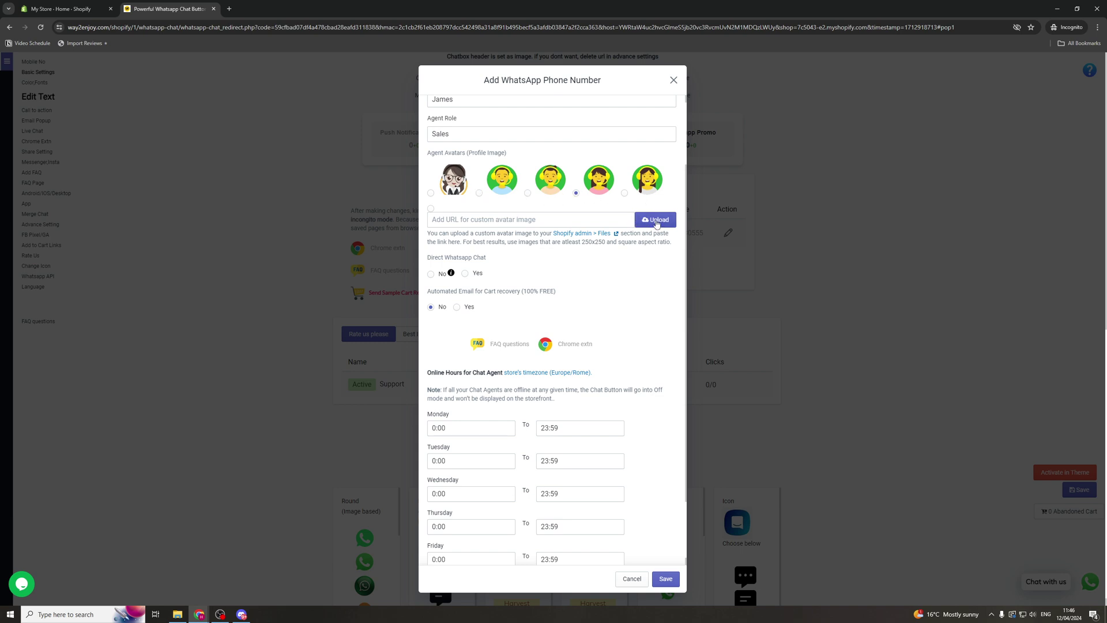
pyautogui.click(656, 222)
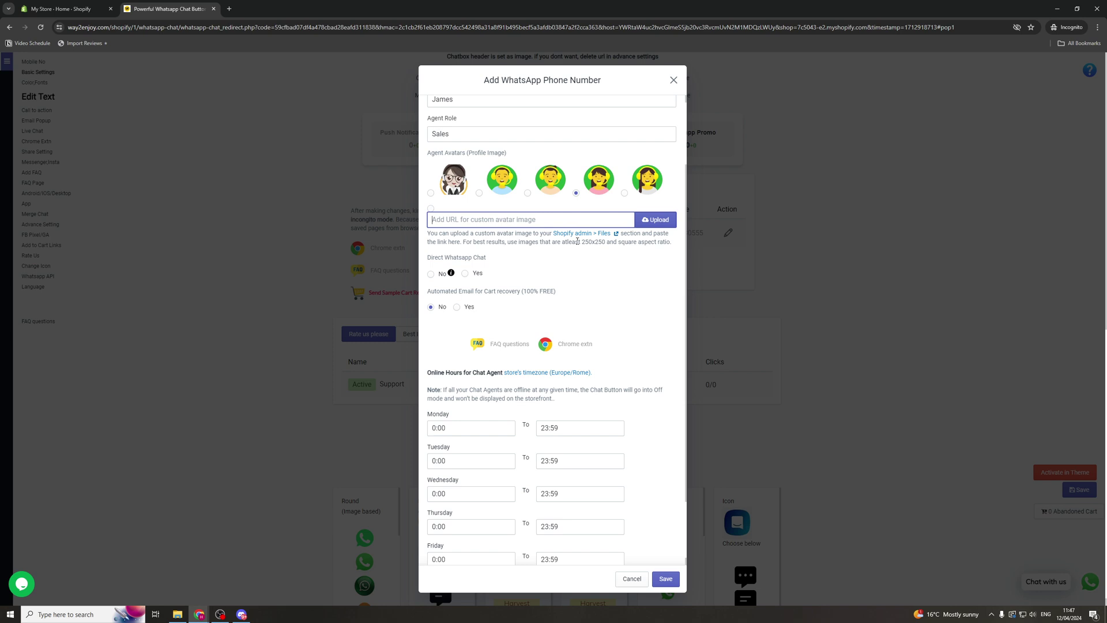
# Step: Go to the Shopify admin Files page and copy the link of the uploaded ag.JPG image
pyautogui.click(600, 234)
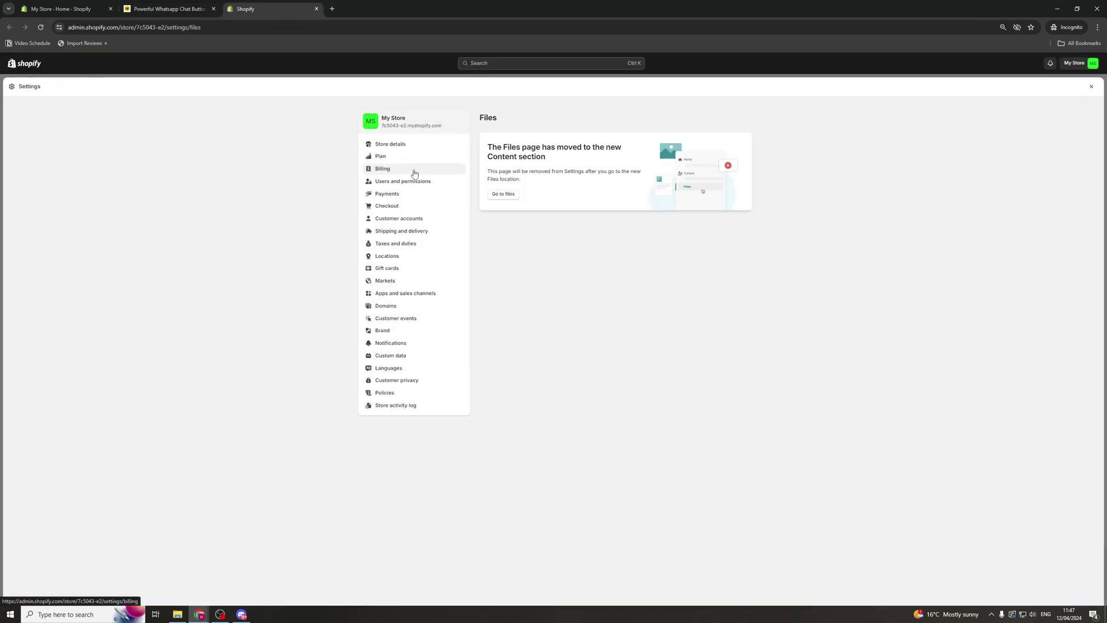
pyautogui.click(503, 194)
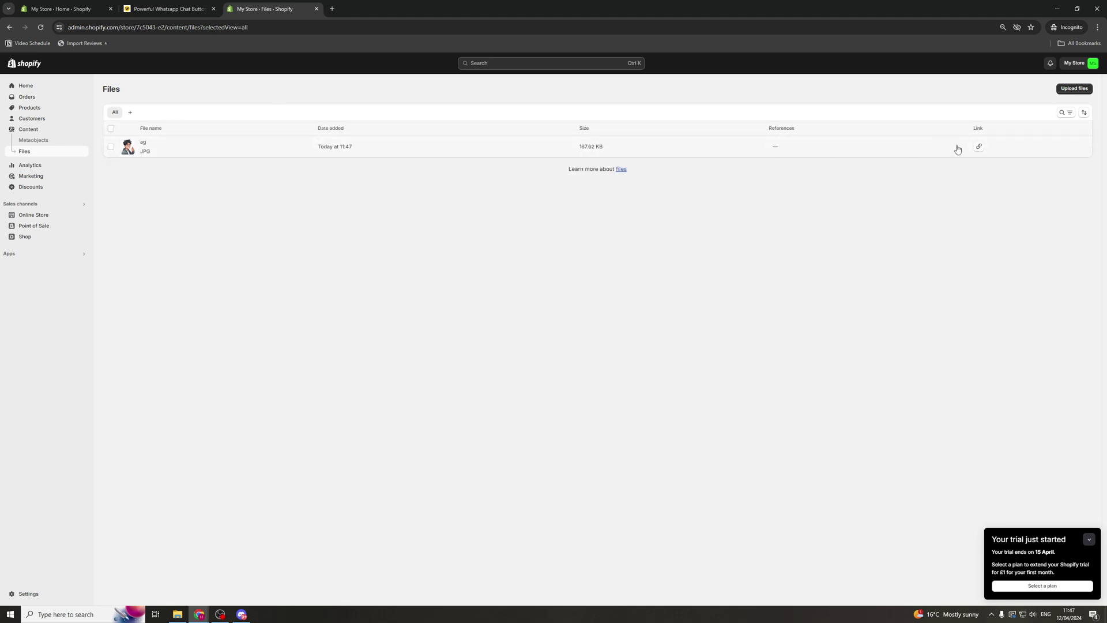
pyautogui.click(978, 146)
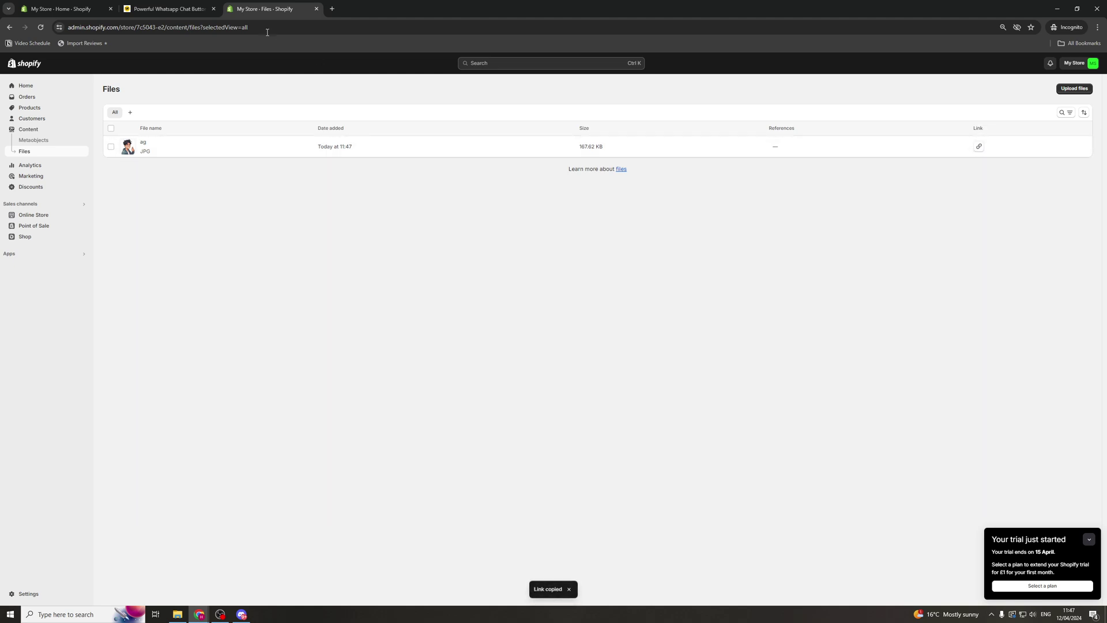
# Step: Paste the copied ag image link as the agent's custom avatar URL
pyautogui.click(169, 9)
pyautogui.click(521, 220)
pyautogui.hotkey('ctrl', 'v')
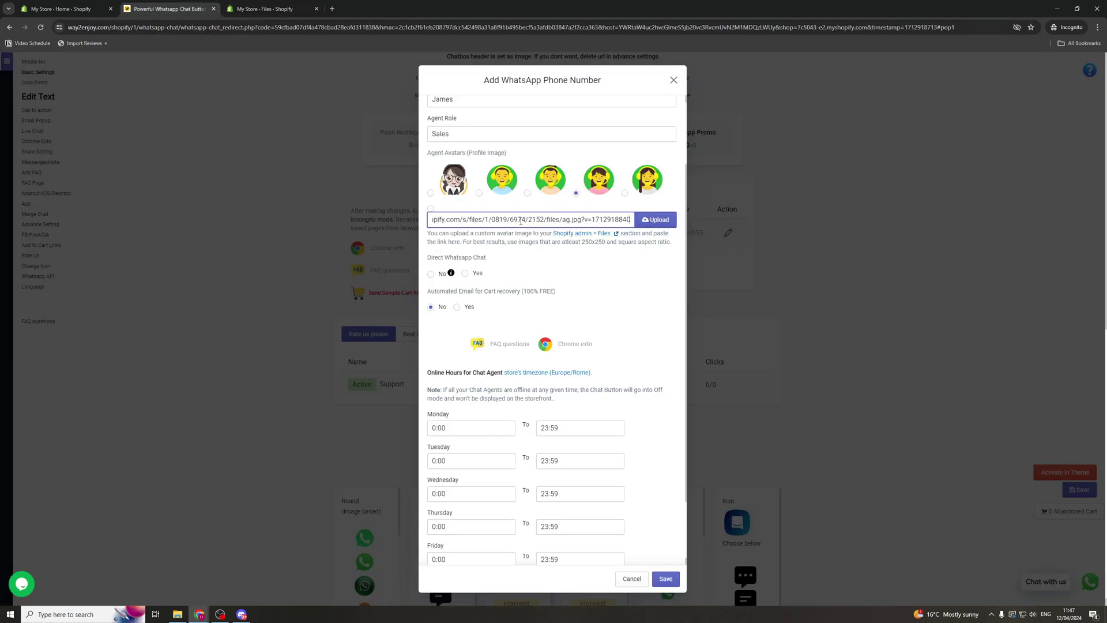
pyautogui.click(526, 206)
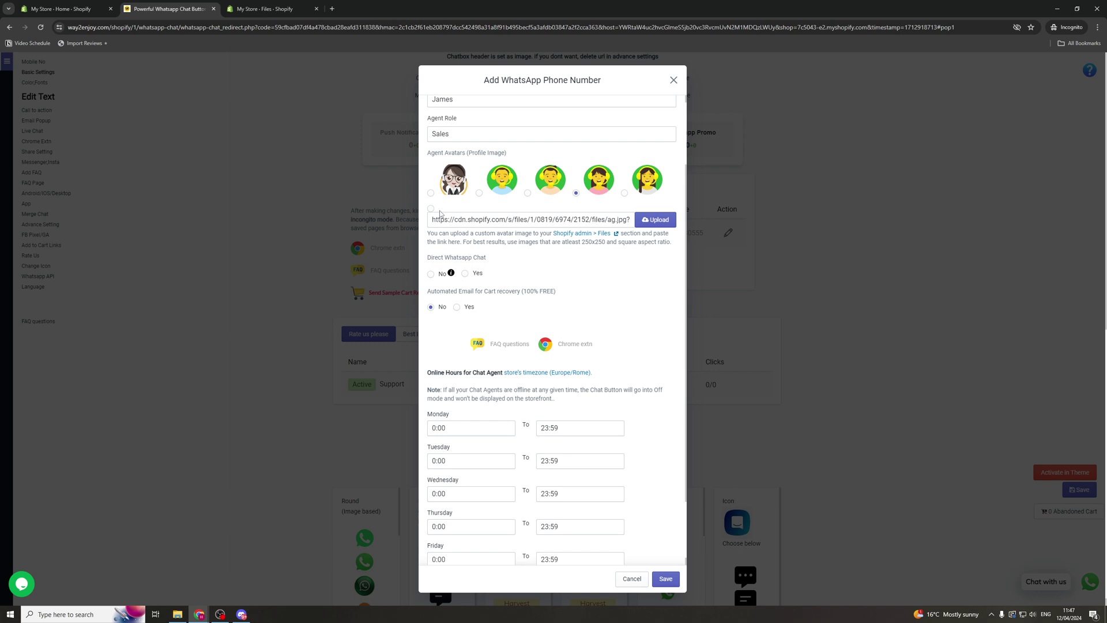
pyautogui.click(431, 209)
pyautogui.click(646, 224)
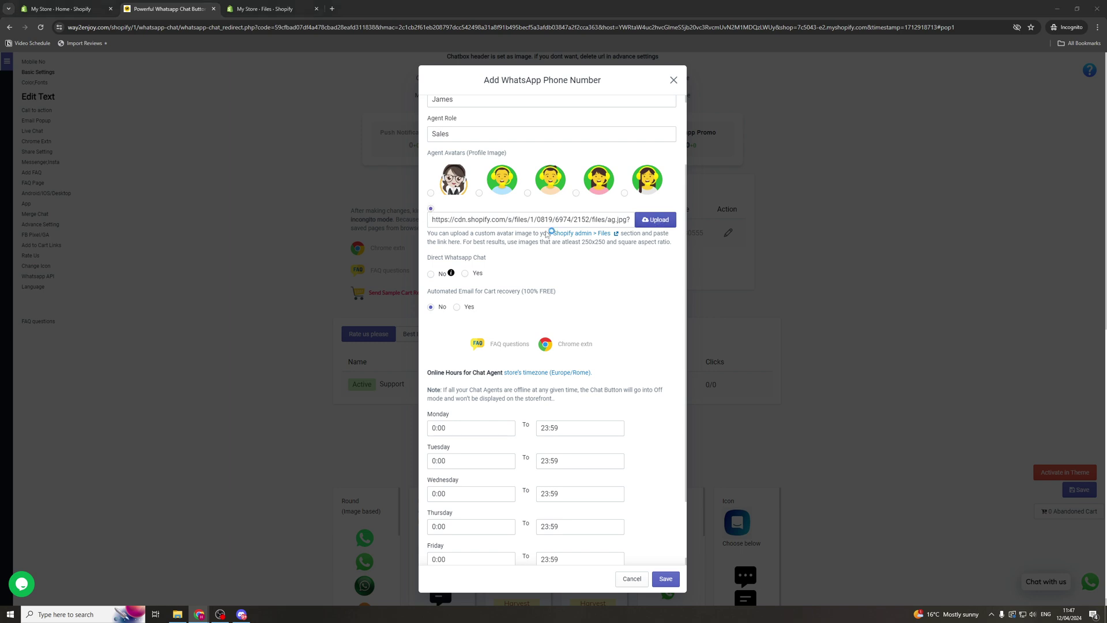
pyautogui.click(416, 357)
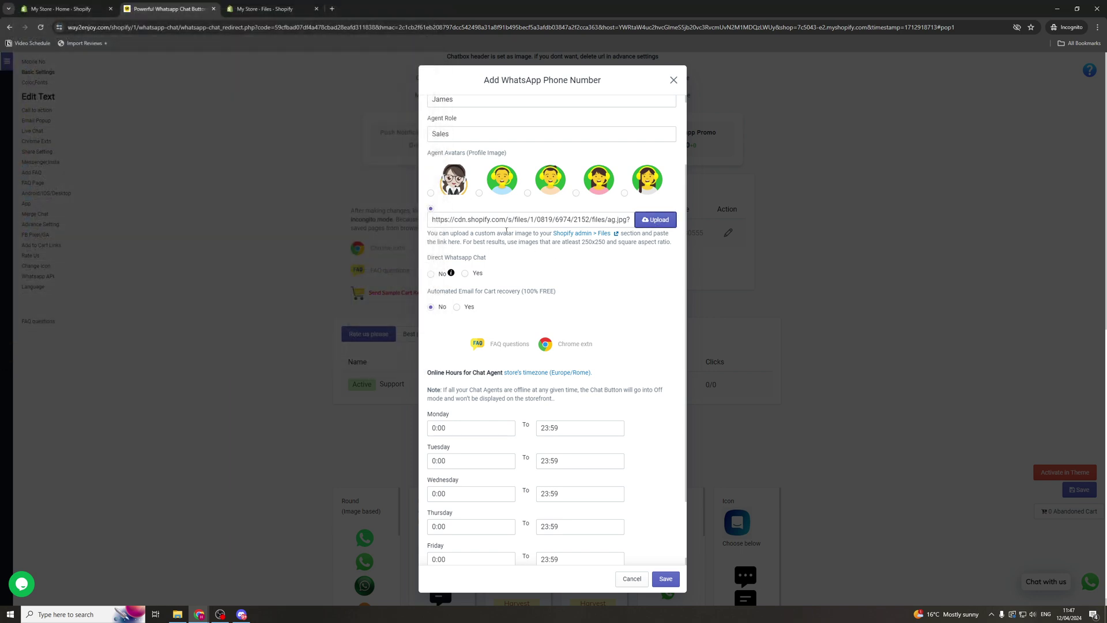
# Step: Review the agent's 0:00–23:59 daily online hours, then save and confirm adding the chat
pyautogui.scroll(-2, 594, 225)
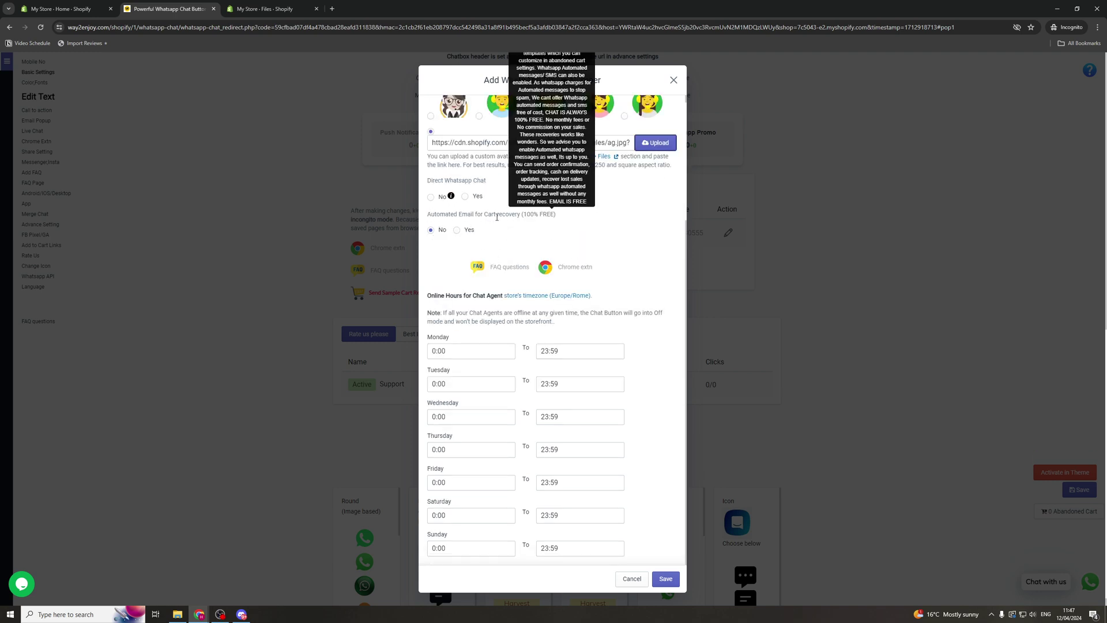
pyautogui.moveTo(451, 217)
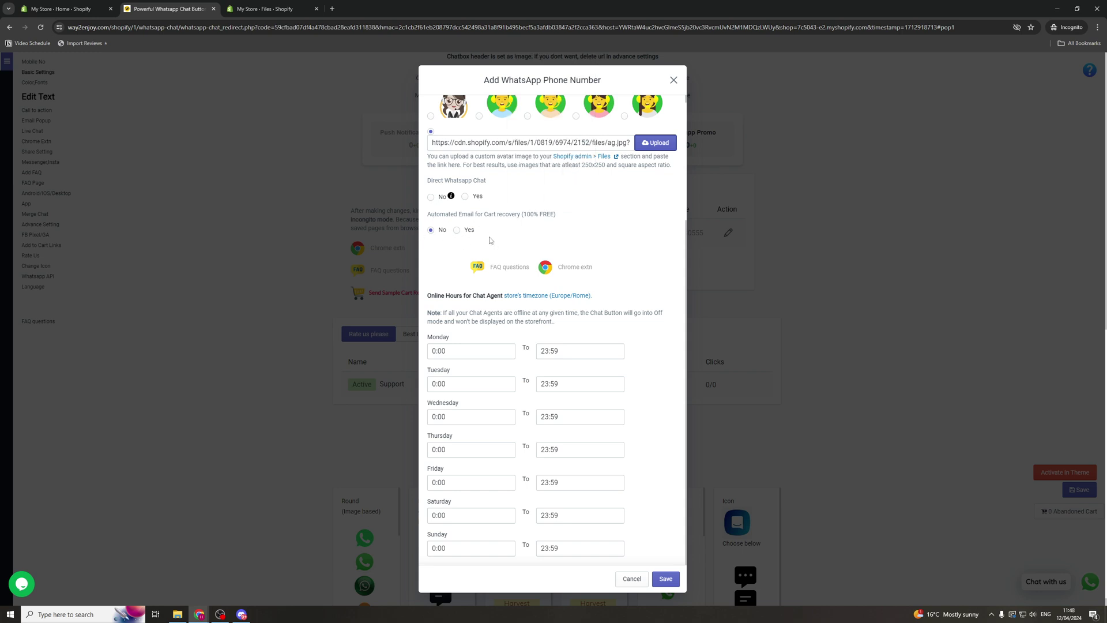
pyautogui.scroll(-4, 496, 245)
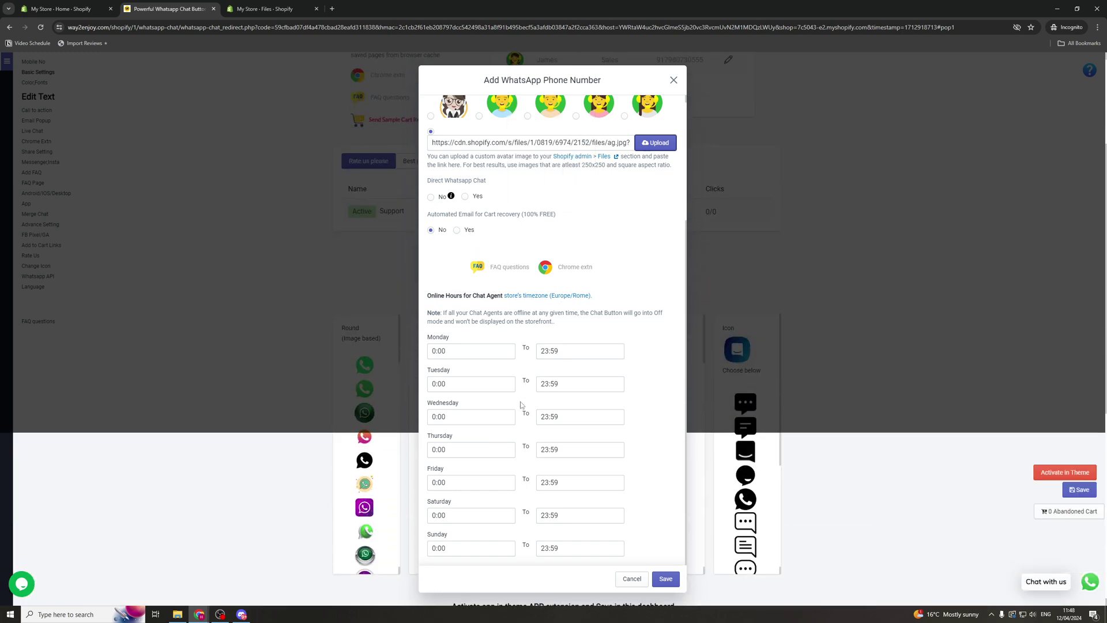
pyautogui.scroll(3, 506, 353)
pyautogui.scroll(4, 406, 293)
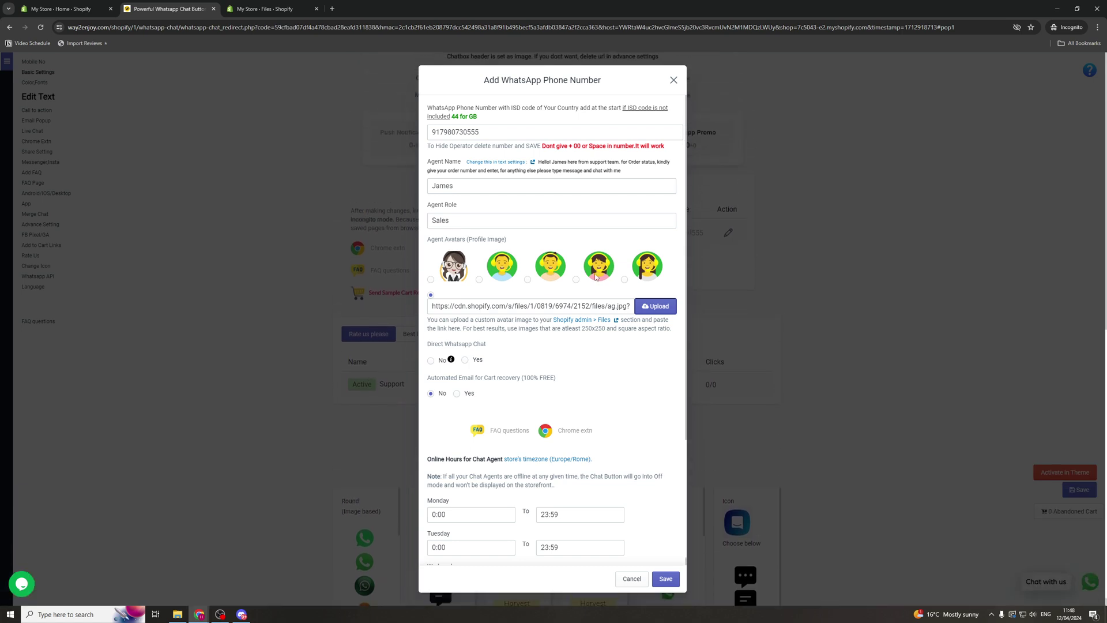
pyautogui.scroll(-2, 590, 281)
pyautogui.scroll(-1, 591, 281)
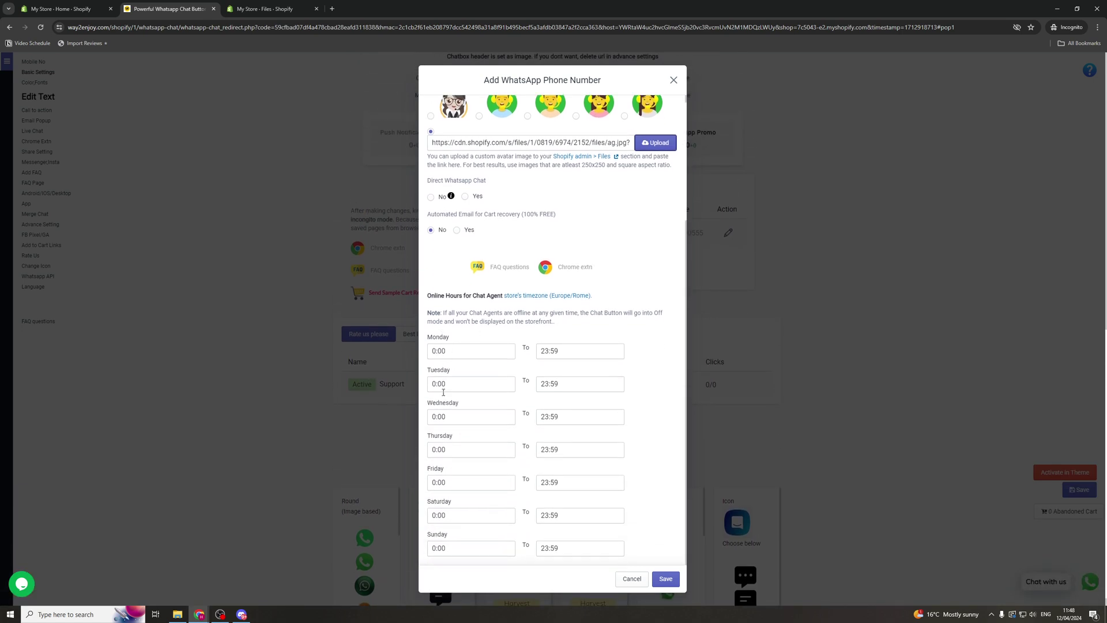
pyautogui.click(668, 580)
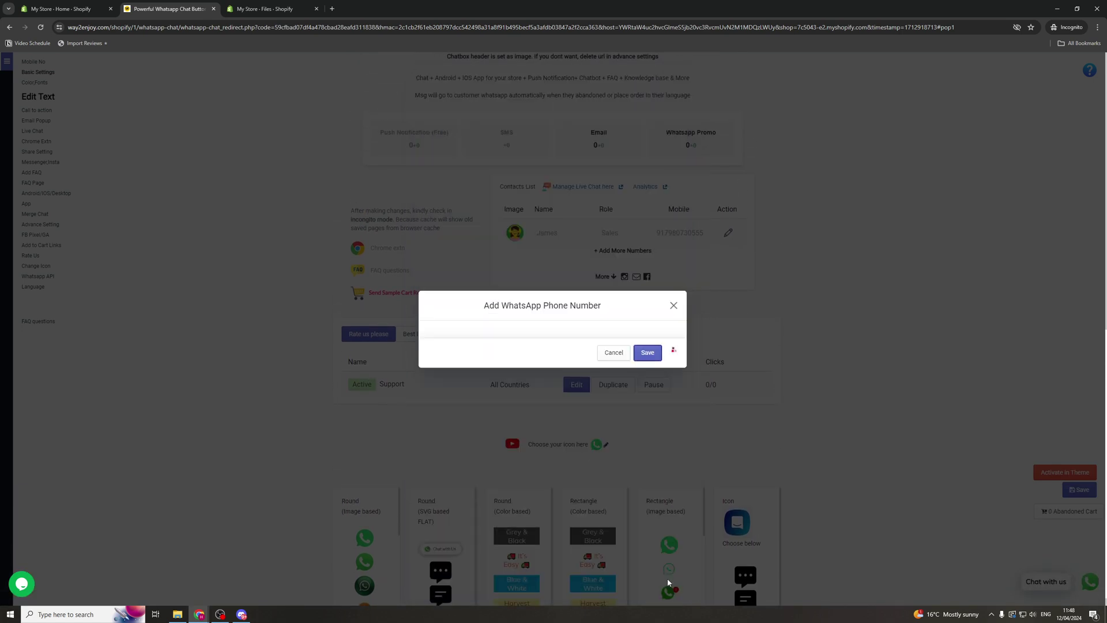
pyautogui.click(667, 396)
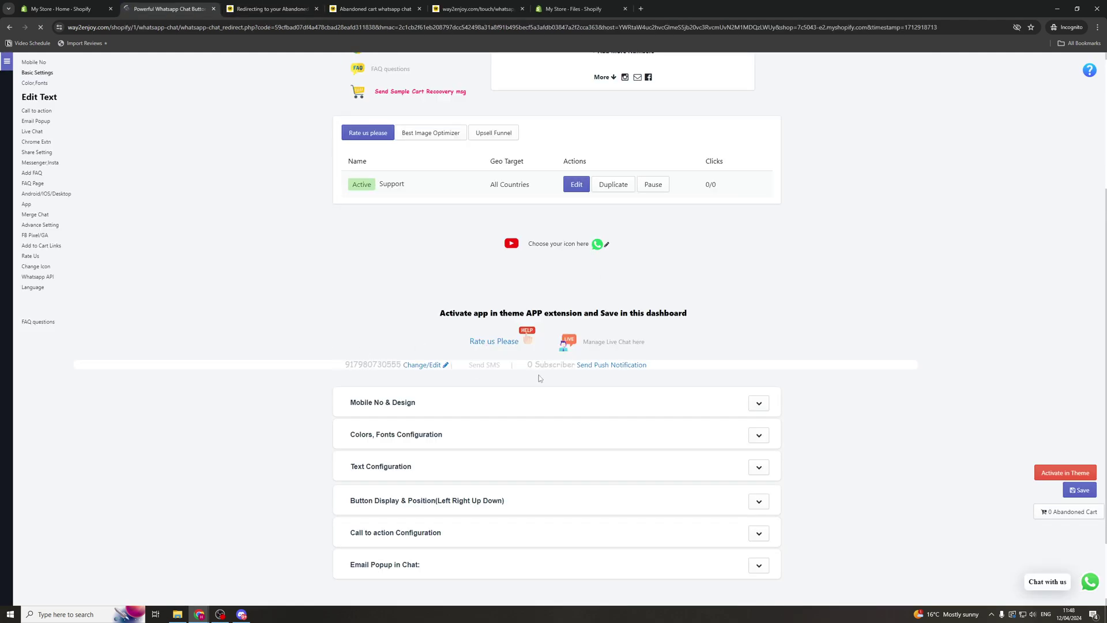
# Step: Scroll down to the Mobile No & Design settings on the Pushdaddy dashboard
pyautogui.scroll(-1, 539, 374)
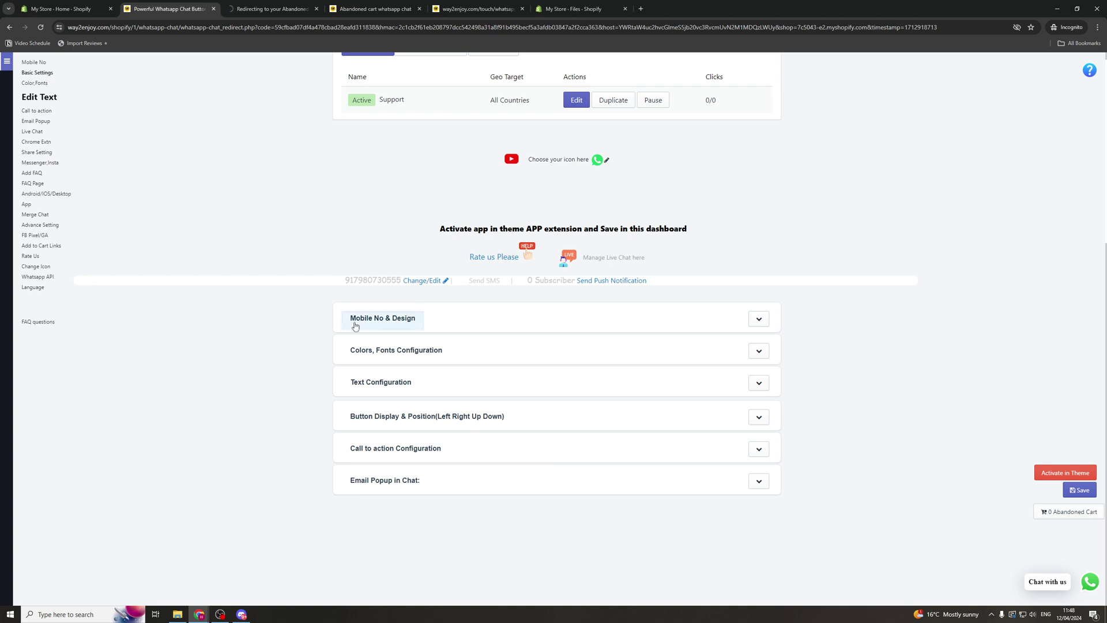
# Step: Set both Chat Type (Mobile) and Chat Type (Desktop) to Live Chat
pyautogui.click(759, 320)
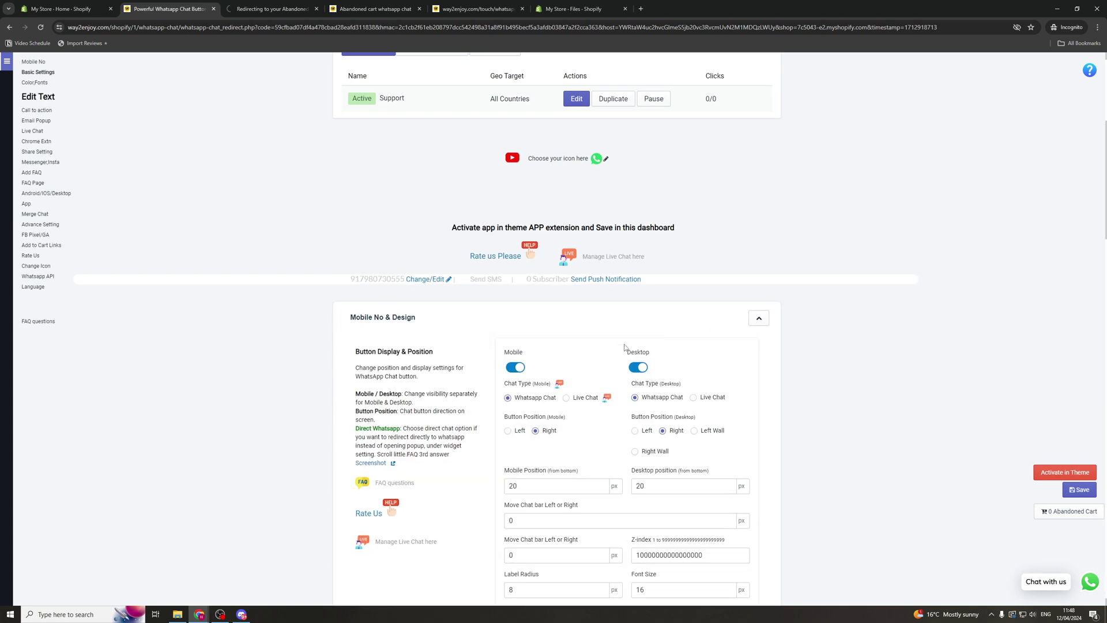
pyautogui.scroll(-2, 589, 346)
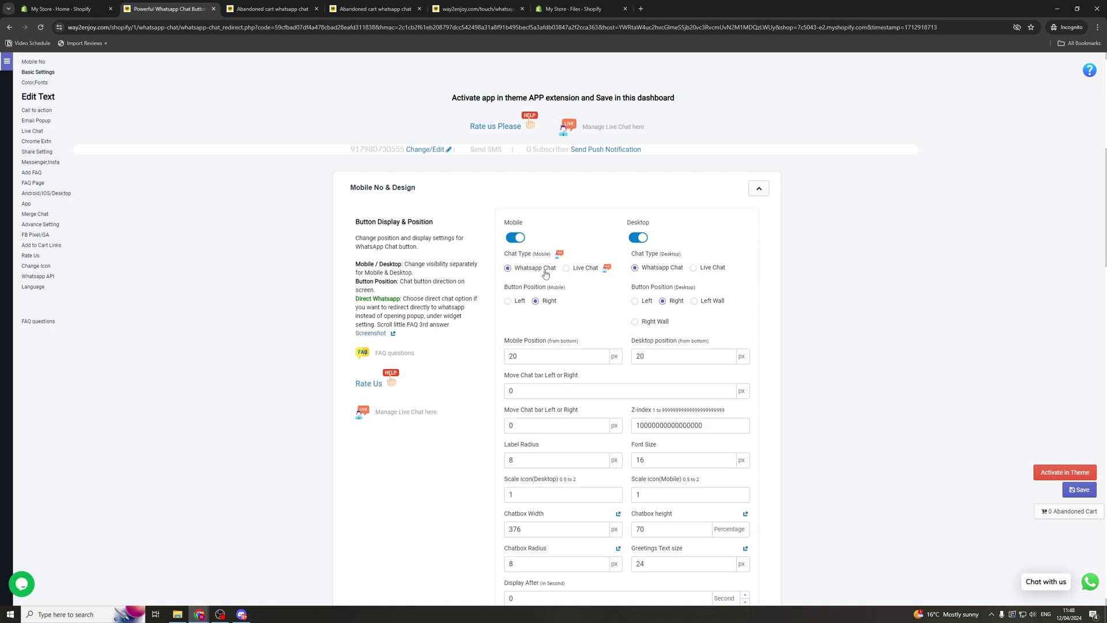
pyautogui.click(568, 270)
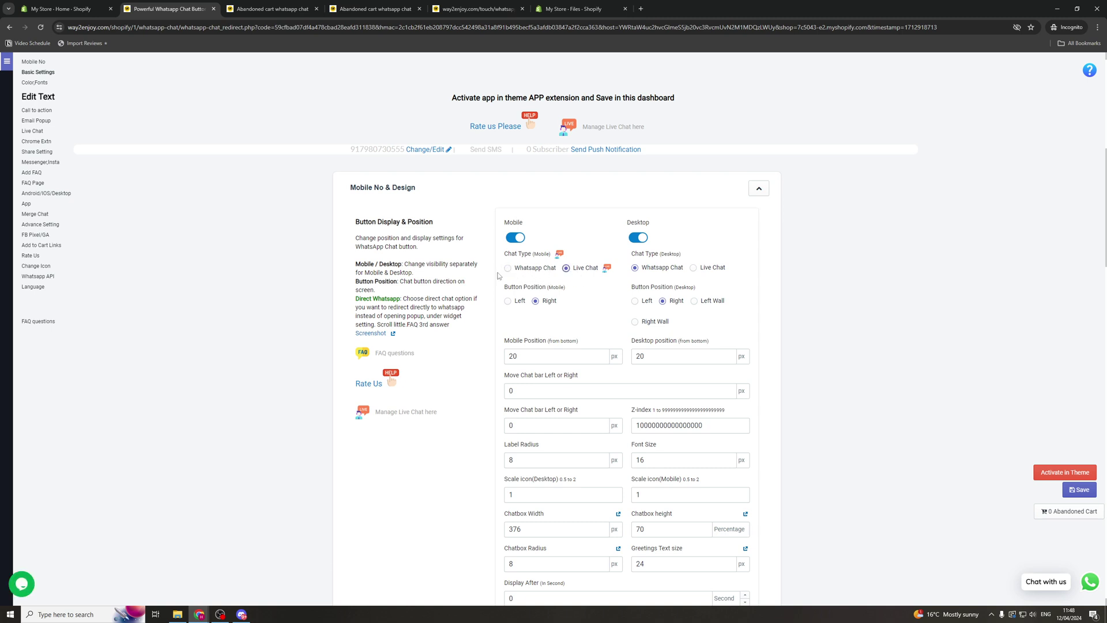
pyautogui.click(694, 268)
# Step: Review widget design: Compact buttons, Bold labels, rounded header, Most Popular animation, Rome time zone
pyautogui.scroll(-2, 686, 260)
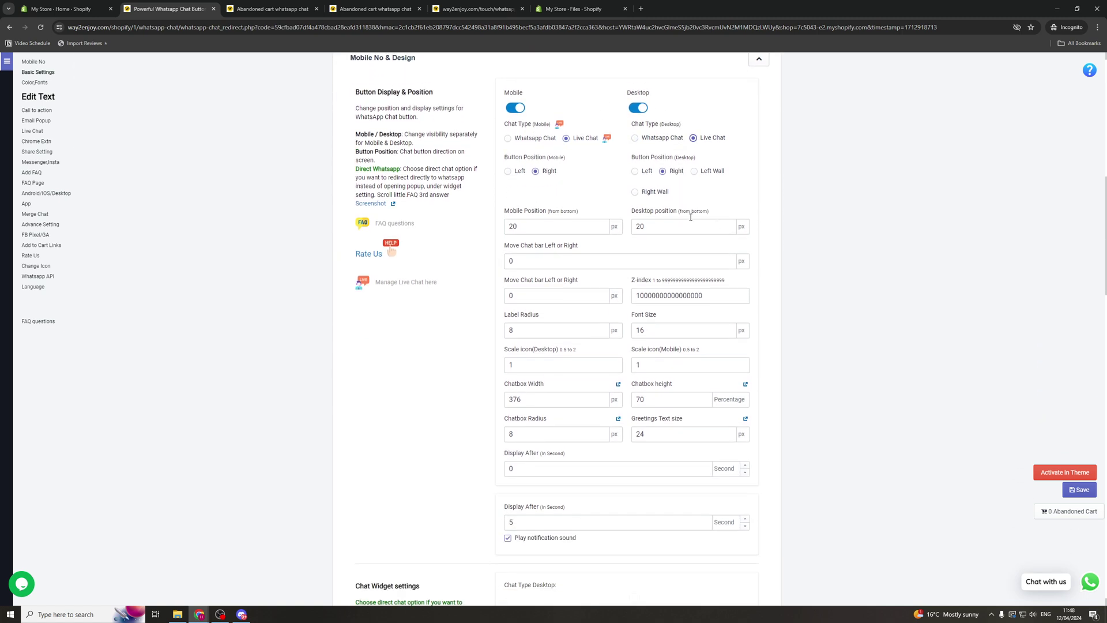
pyautogui.scroll(-2, 652, 285)
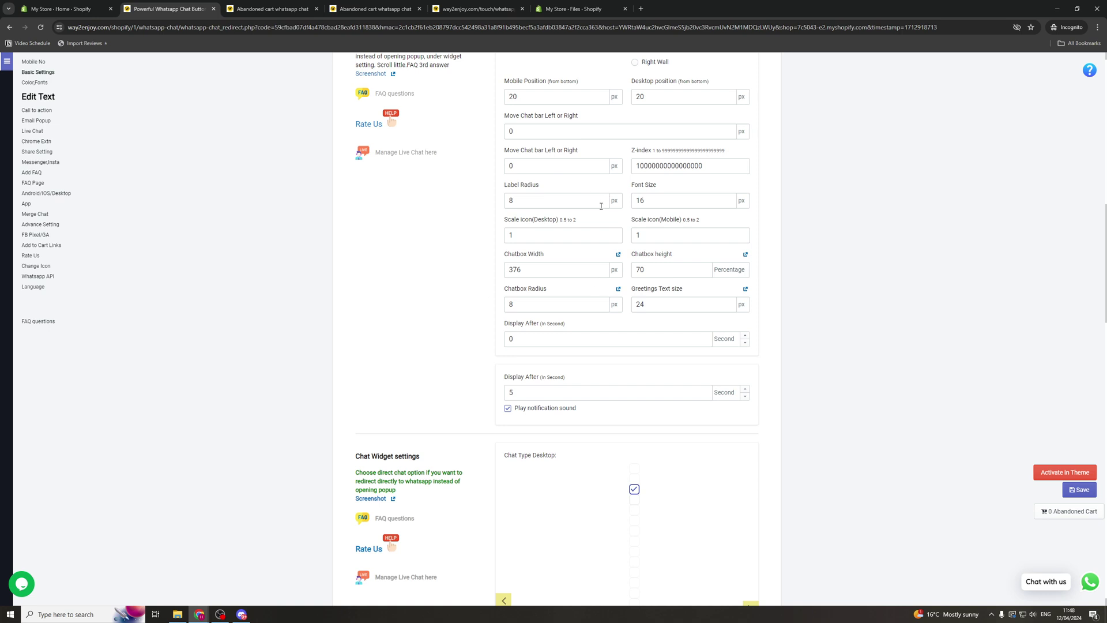
pyautogui.scroll(-3, 570, 376)
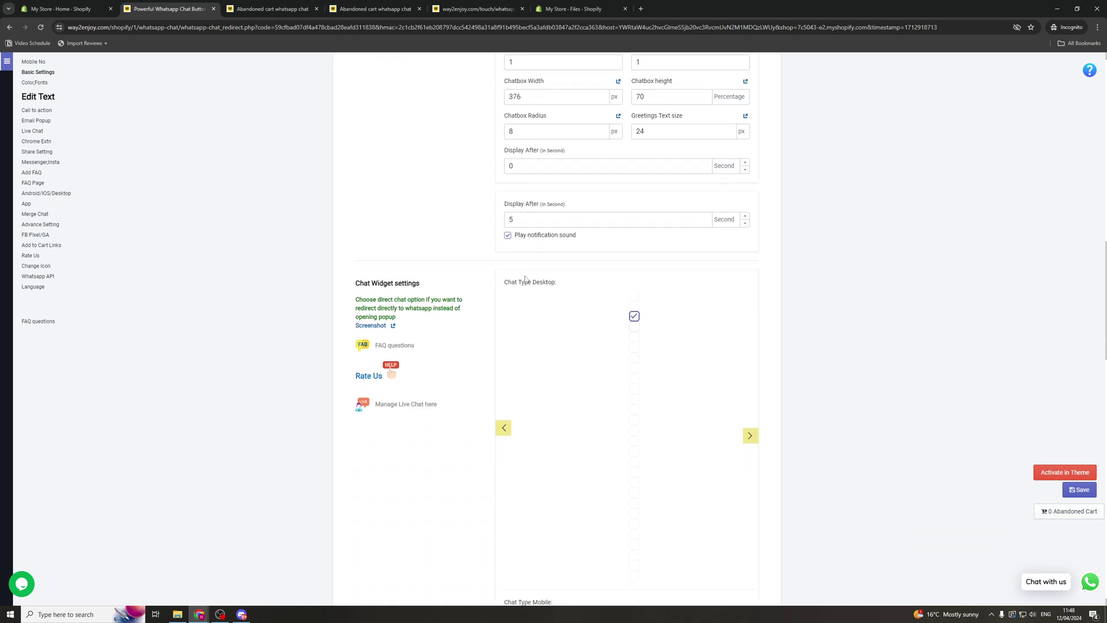
pyautogui.scroll(-1, 638, 300)
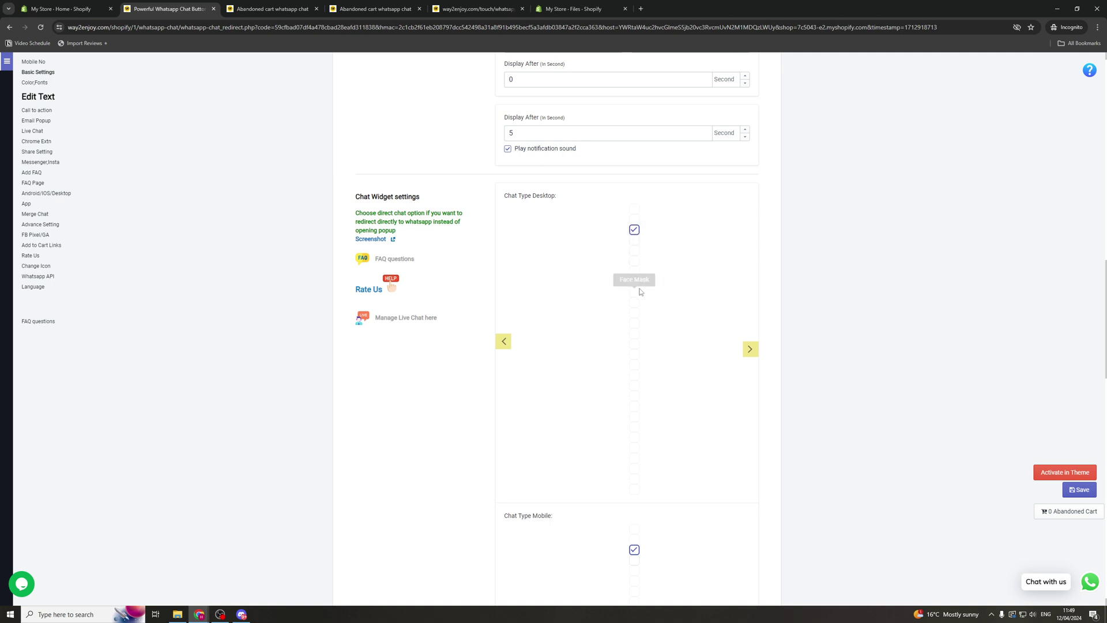
pyautogui.click(750, 352)
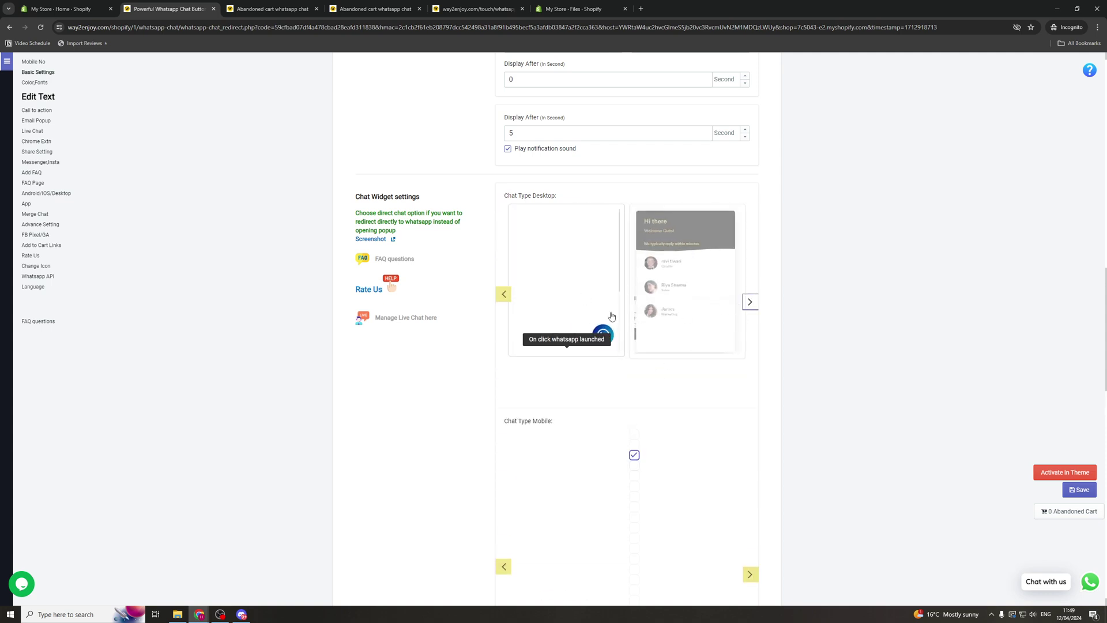
pyautogui.scroll(-7, 611, 316)
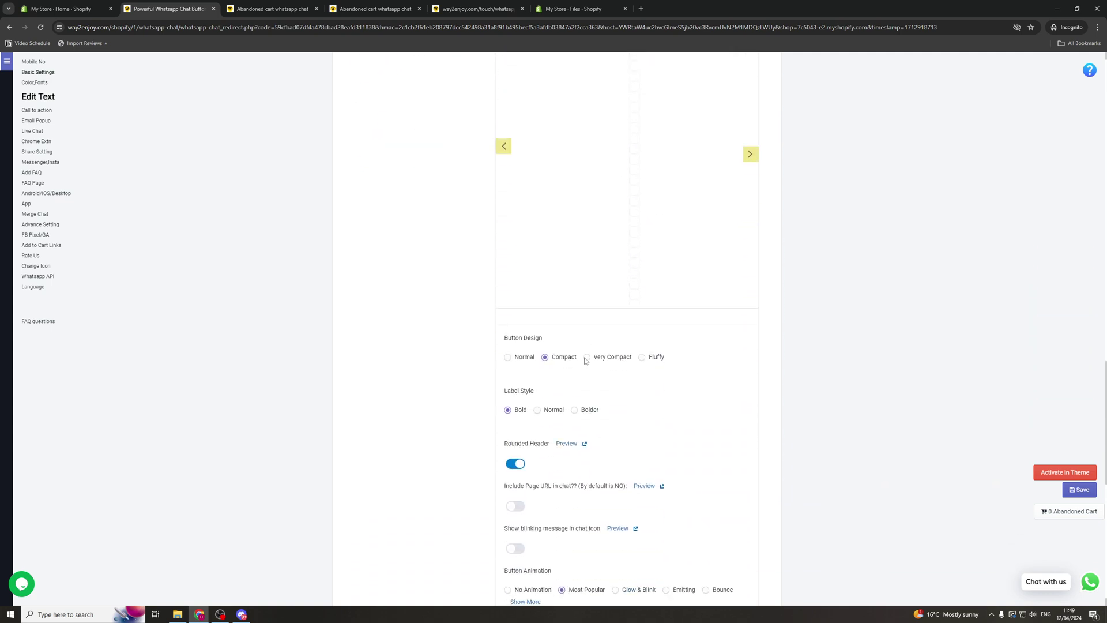
pyautogui.scroll(-2, 585, 360)
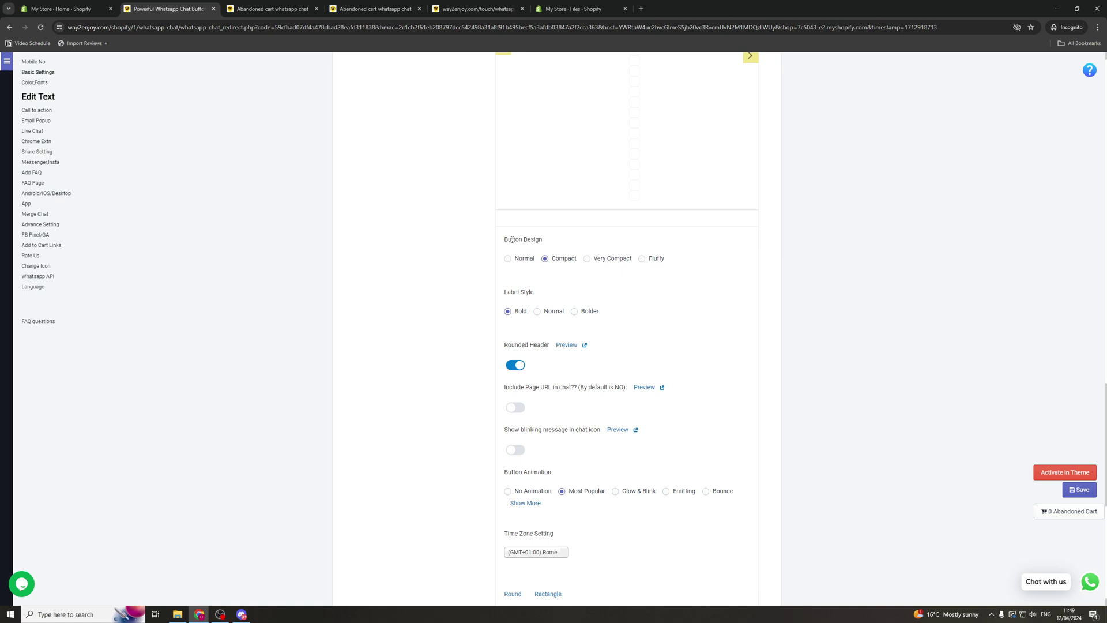
pyautogui.moveTo(512, 240); pyautogui.dragTo(543, 240)
pyautogui.scroll(-3, 655, 299)
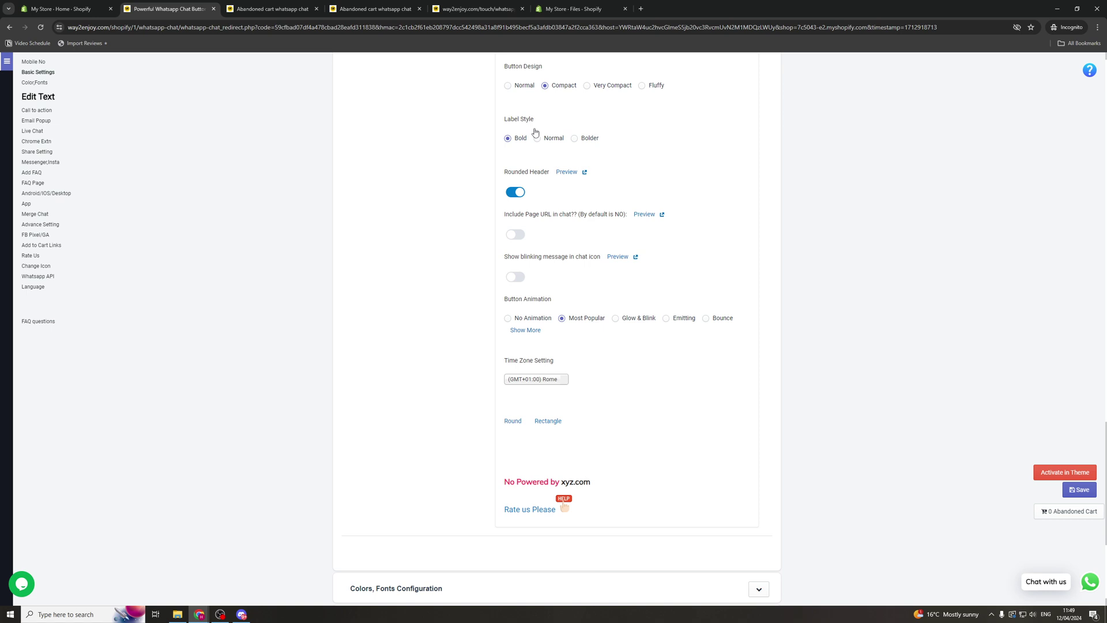
pyautogui.scroll(-4, 535, 207)
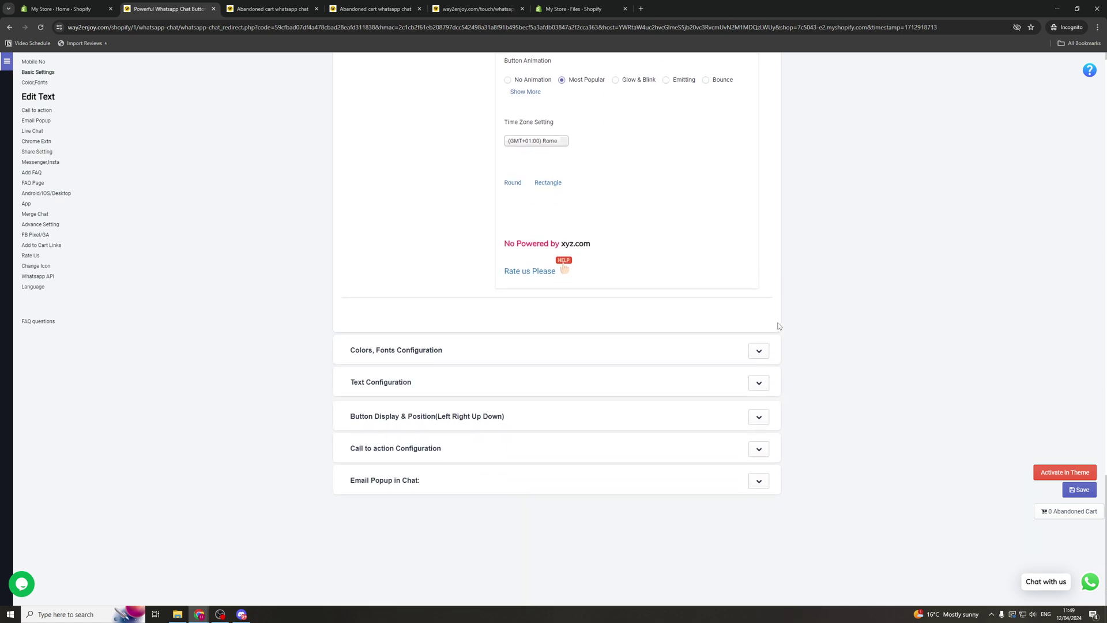
# Step: Try the purple pre-built Mix swatches, then set the chat box to the green gradient
pyautogui.click(759, 351)
pyautogui.scroll(-4, 796, 314)
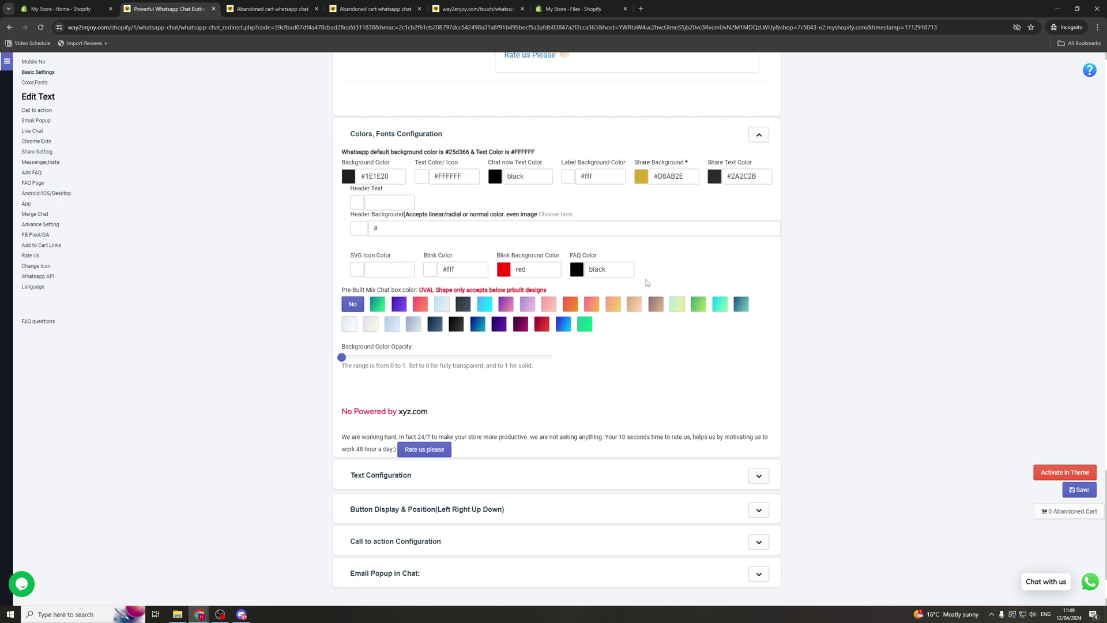
pyautogui.click(400, 307)
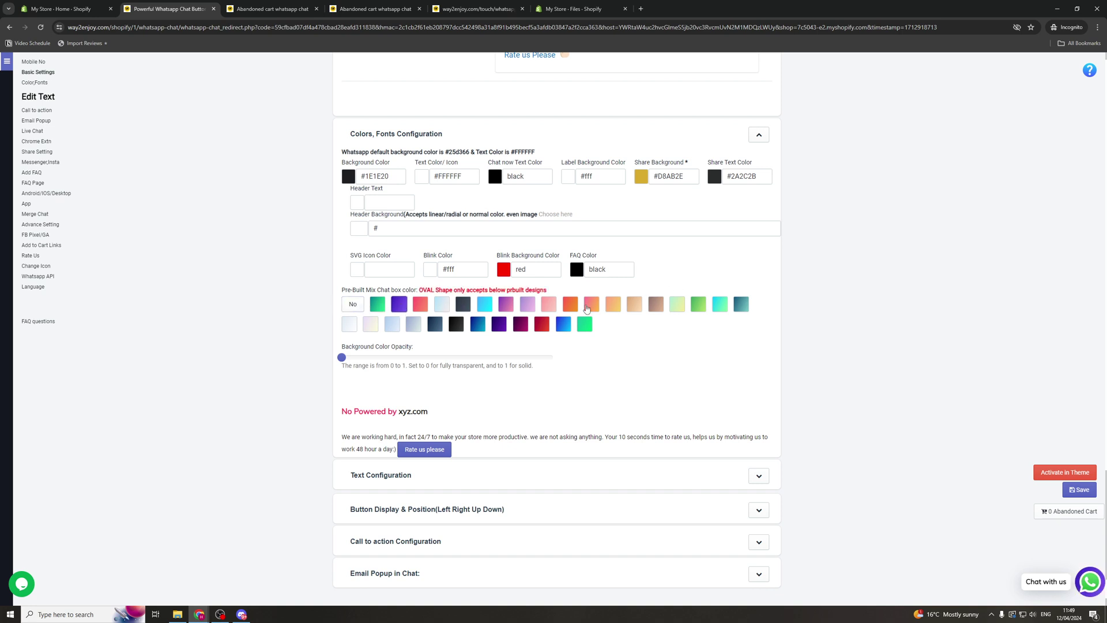
pyautogui.click(508, 307)
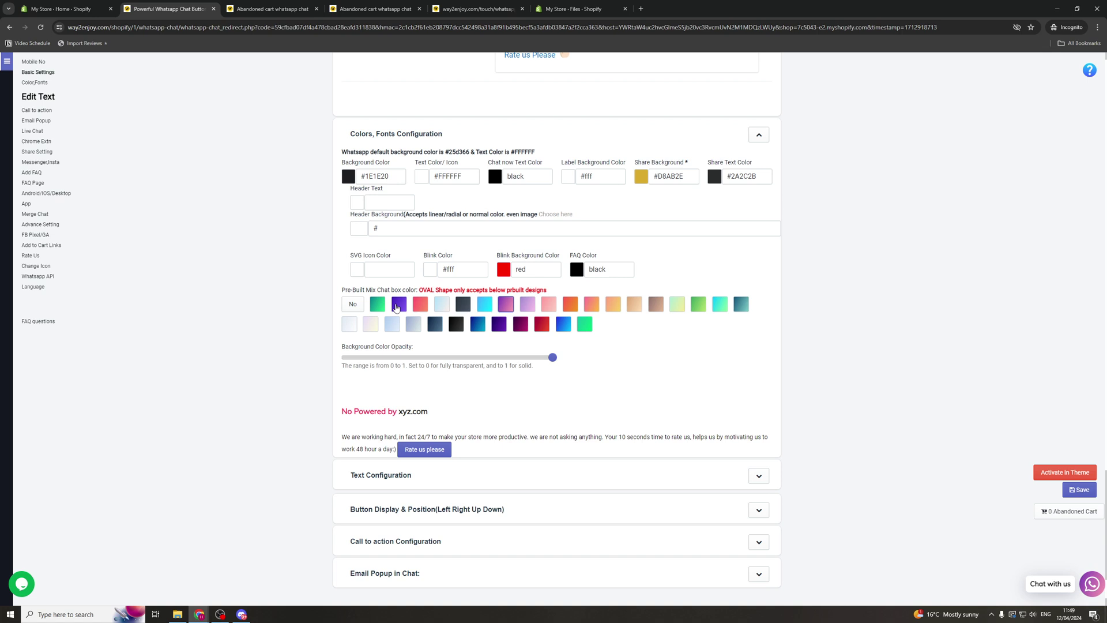
pyautogui.scroll(-1, 506, 304)
pyautogui.scroll(3, 508, 265)
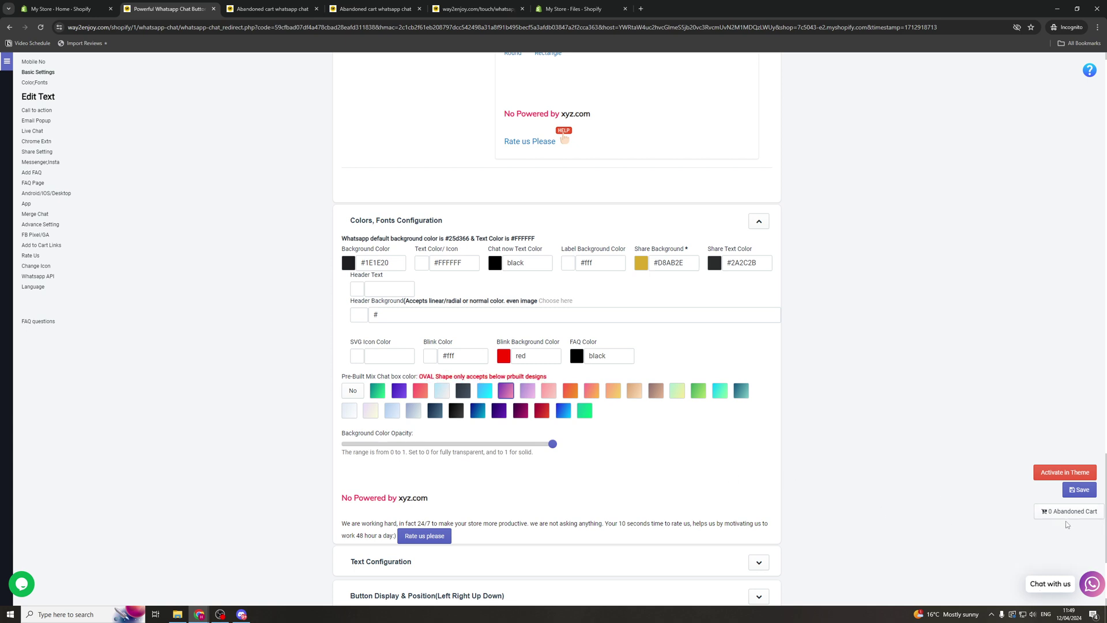
pyautogui.click(698, 393)
pyautogui.scroll(-3, 555, 441)
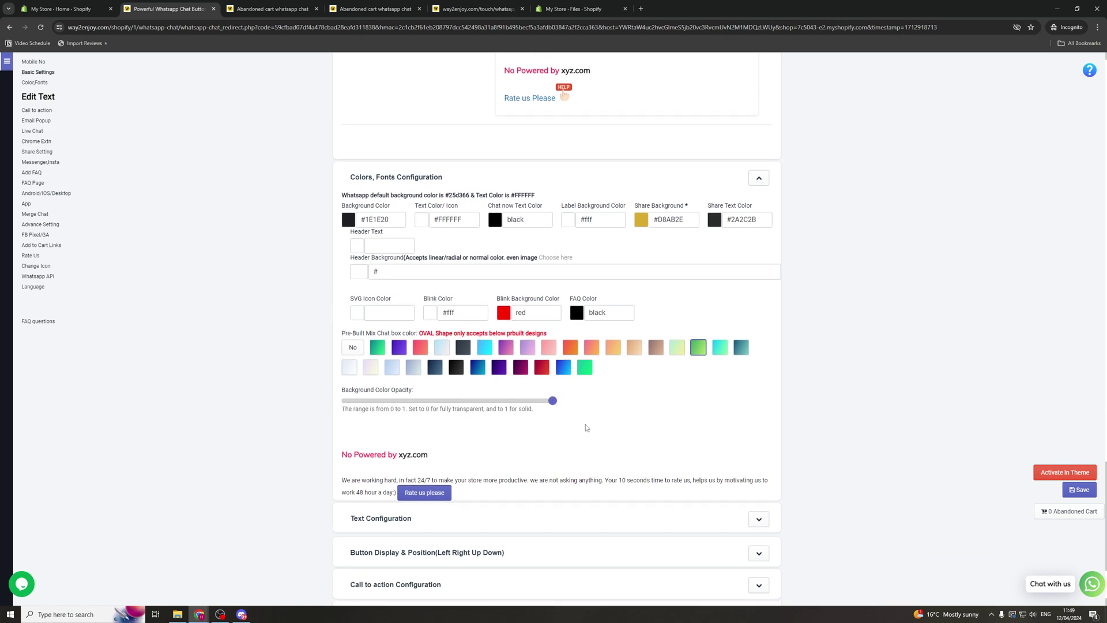
# Step: Change the desktop and mobile chat button text to 'Ask Us A Question'
pyautogui.click(759, 390)
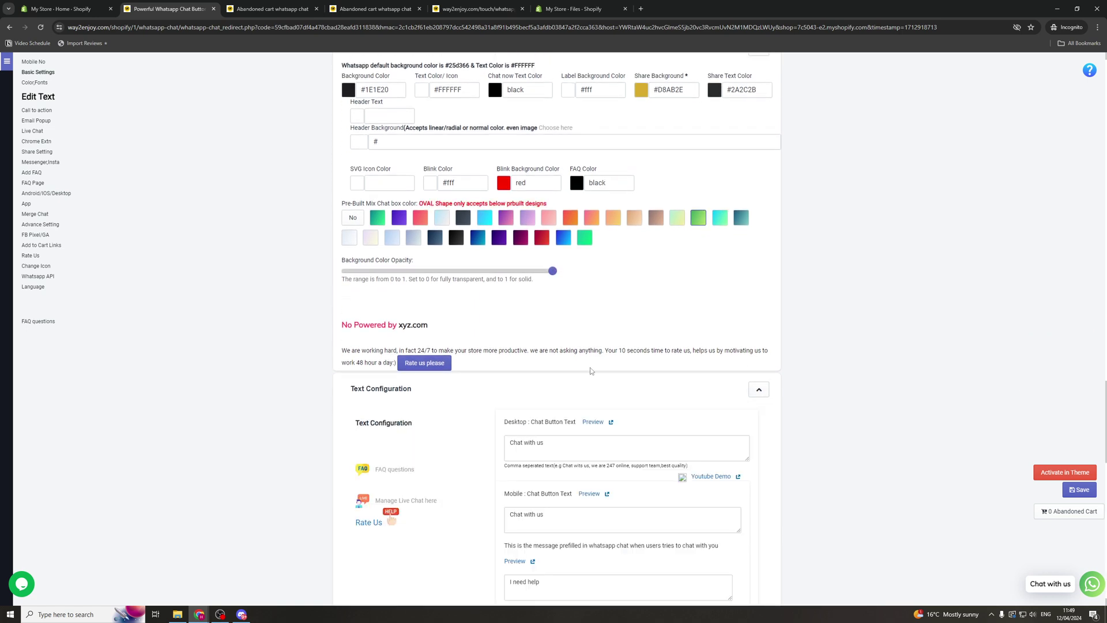
pyautogui.scroll(-1, 590, 368)
pyautogui.scroll(-2, 634, 346)
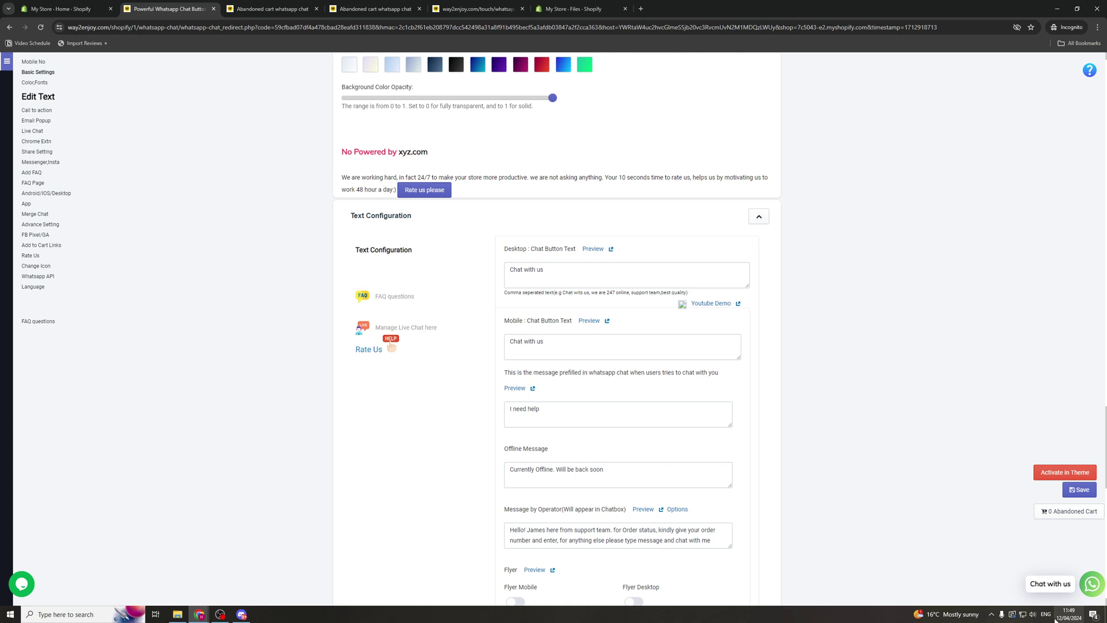
pyautogui.tripleClick(580, 270)
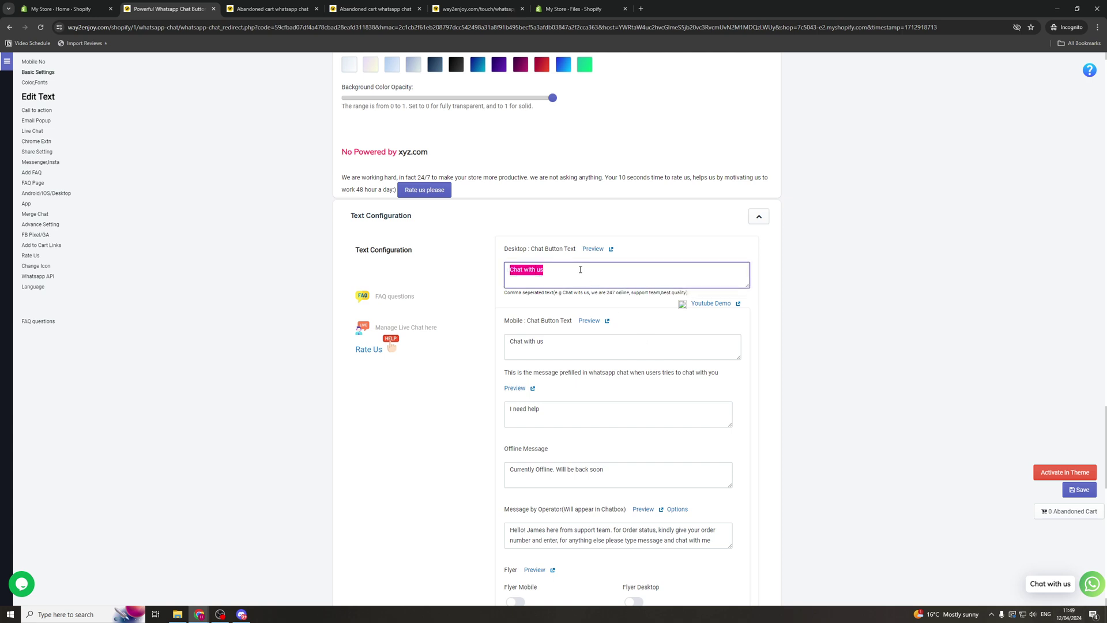
pyautogui.write('Ask Us ')
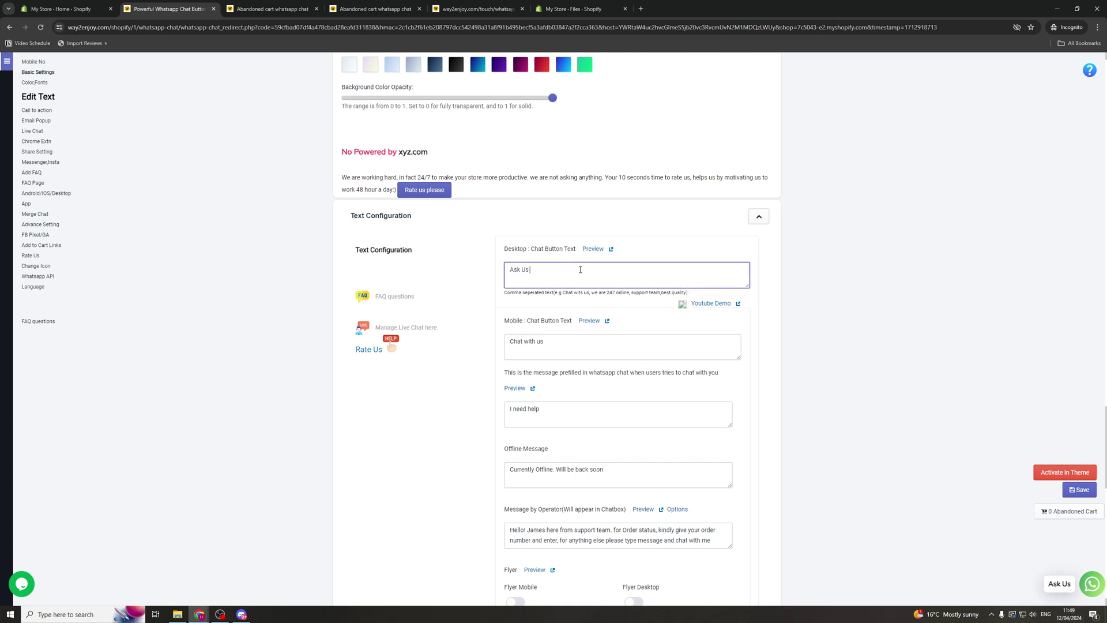
pyautogui.write('A Question')
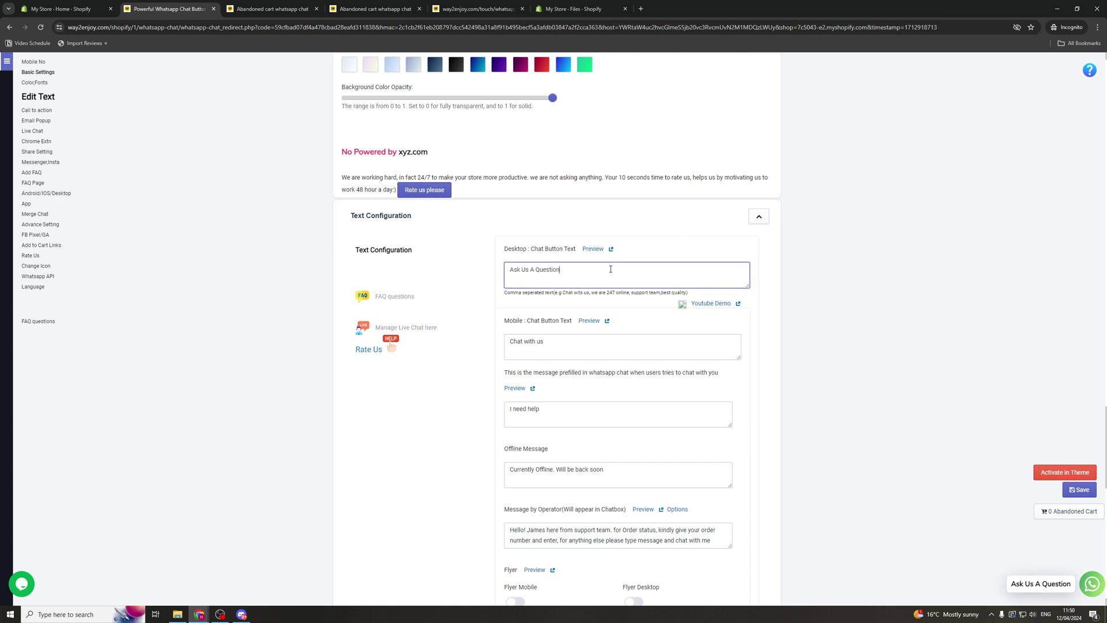
pyautogui.hotkey('ctrl', 'a')
pyautogui.hotkey('ctrl', 'c')
pyautogui.click(700, 342)
pyautogui.hotkey('ctrl', 'a')
pyautogui.hotkey('ctrl', 'v')
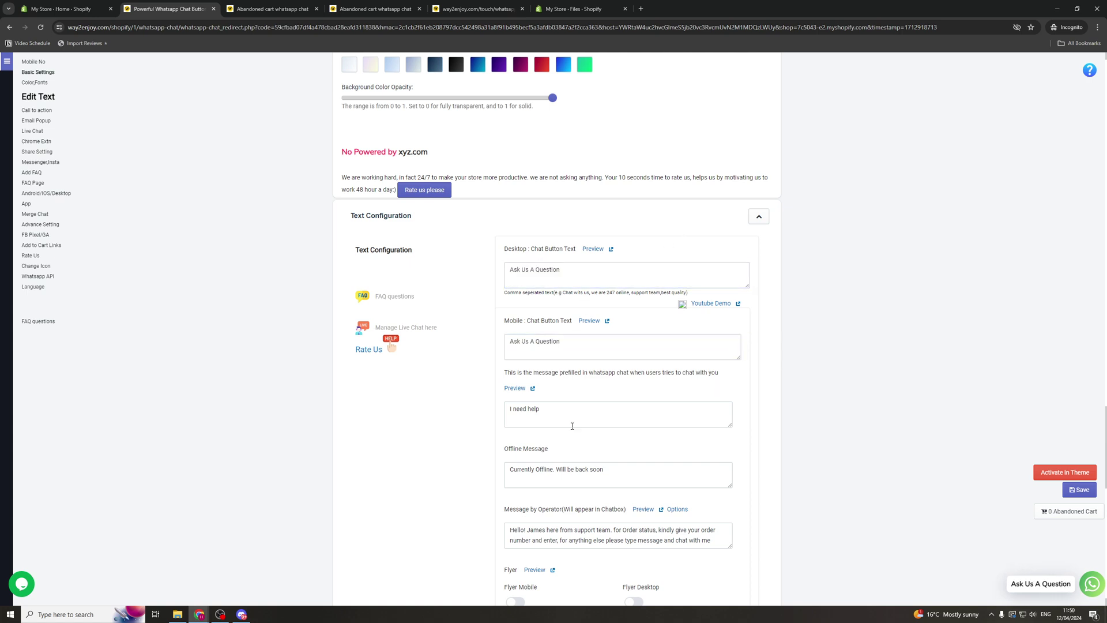
# Step: Enlarge the Message by Operator field to show the full order-number greeting
pyautogui.scroll(-1, 572, 426)
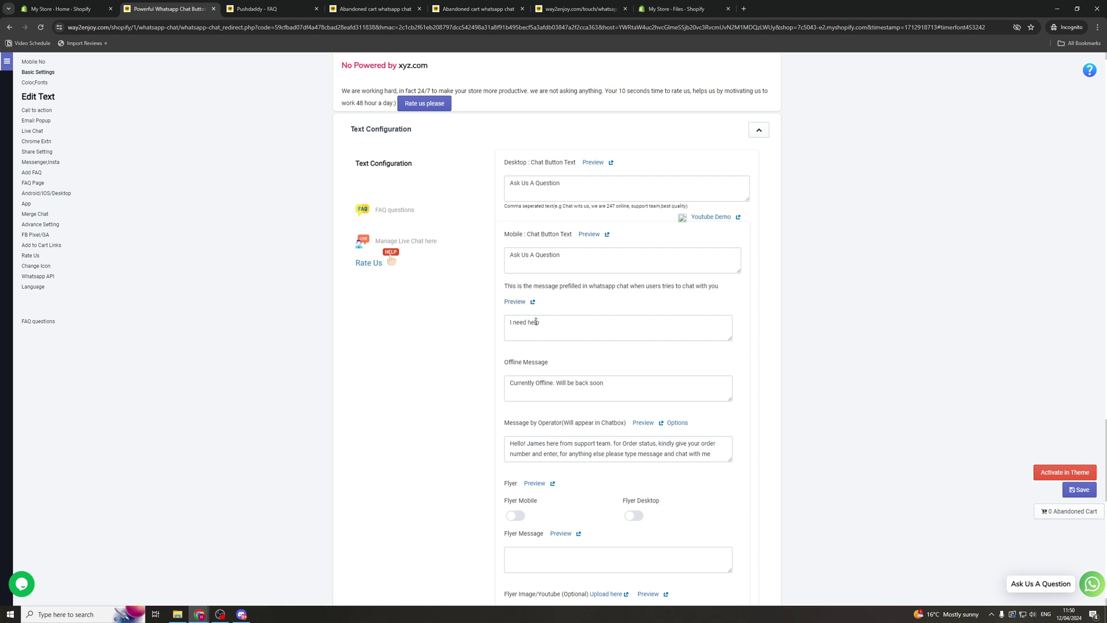
pyautogui.scroll(-2, 538, 329)
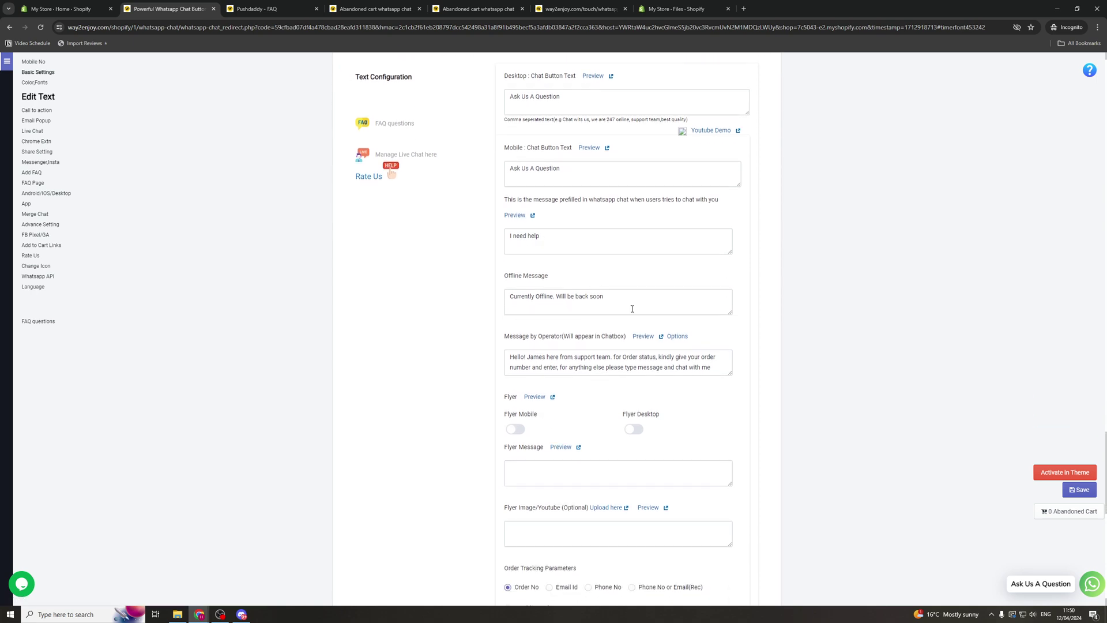
pyautogui.scroll(-2, 540, 310)
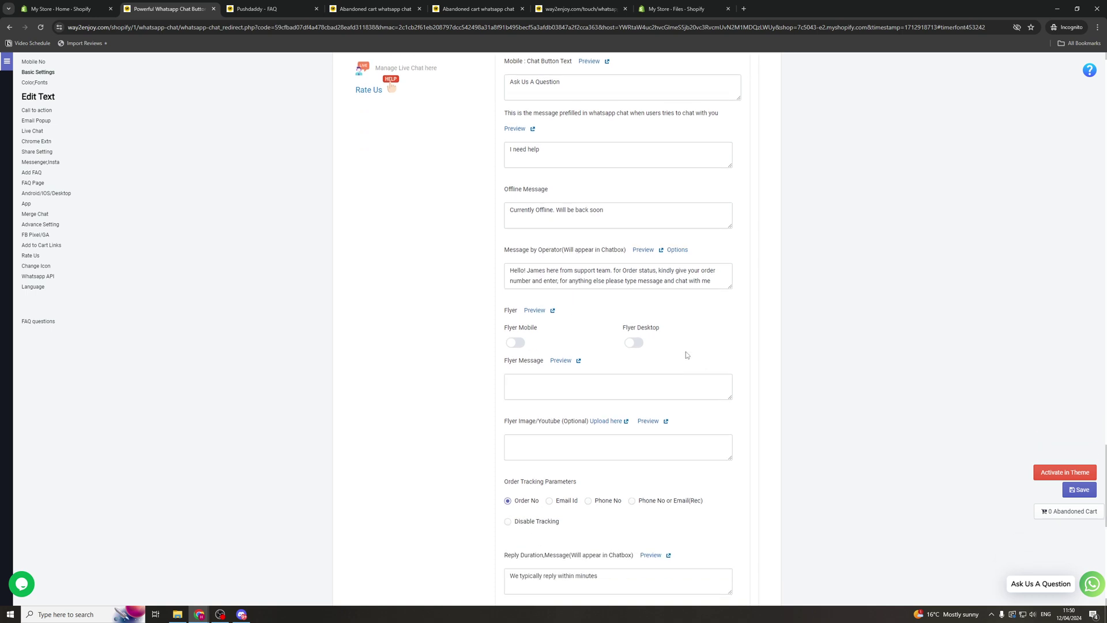
pyautogui.moveTo(730, 284); pyautogui.dragTo(730, 332)
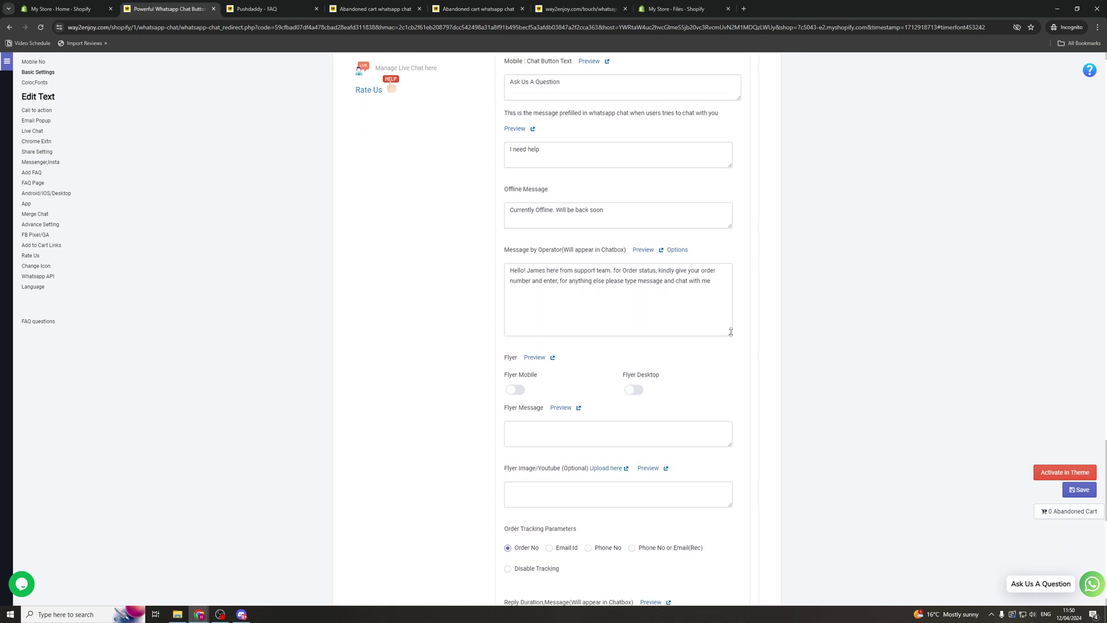
pyautogui.click(518, 273)
pyautogui.hotkey('ctrl', 'a')
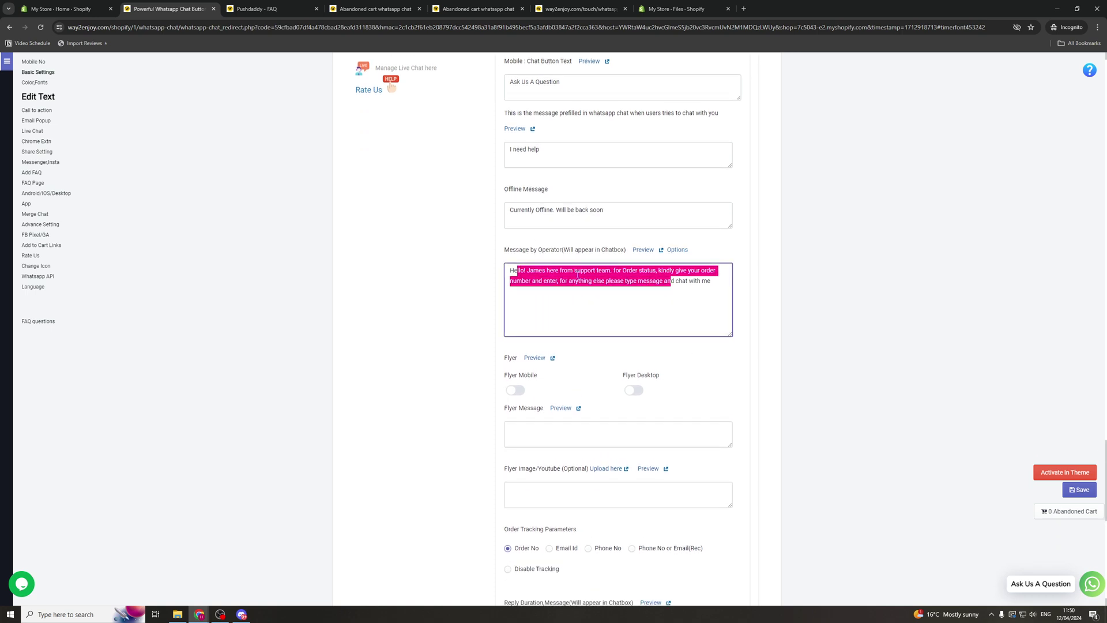
pyautogui.click(651, 287)
# Step: Highlight the Order Tracking Parameters heading and scroll down to the collapsed sections
pyautogui.scroll(-5, 610, 288)
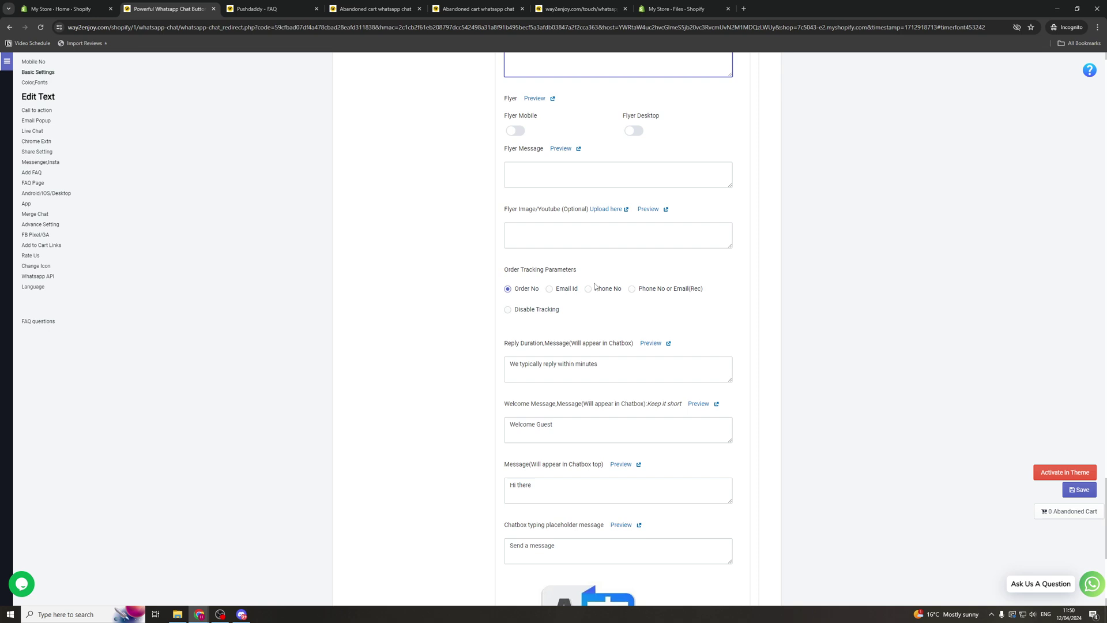
pyautogui.moveTo(503, 271); pyautogui.dragTo(579, 282)
pyautogui.tripleClick(560, 269)
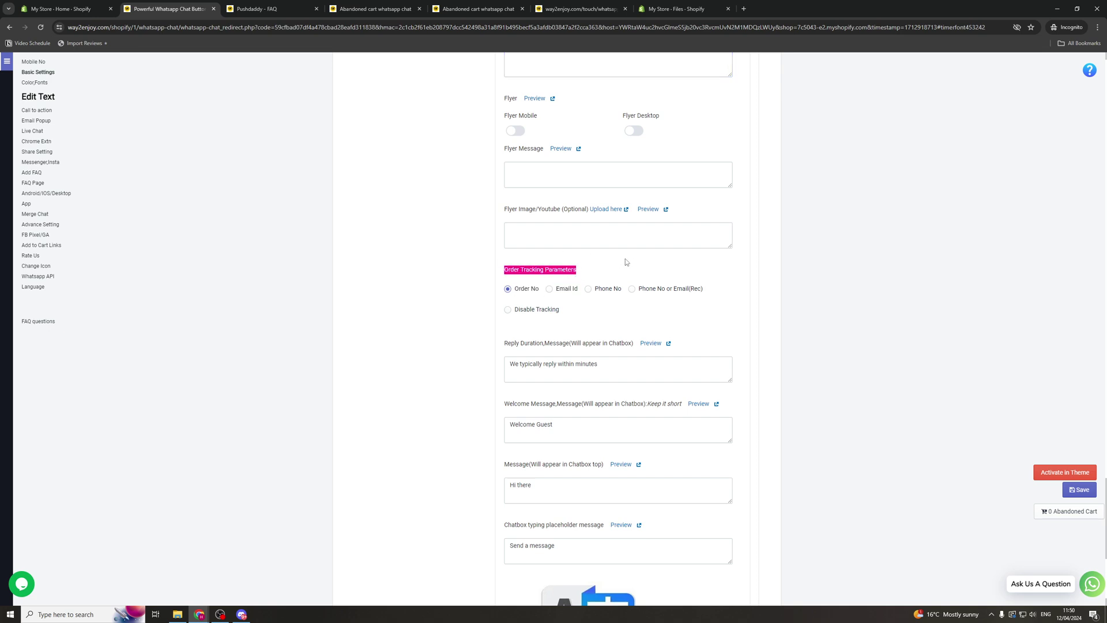
pyautogui.scroll(-2, 584, 314)
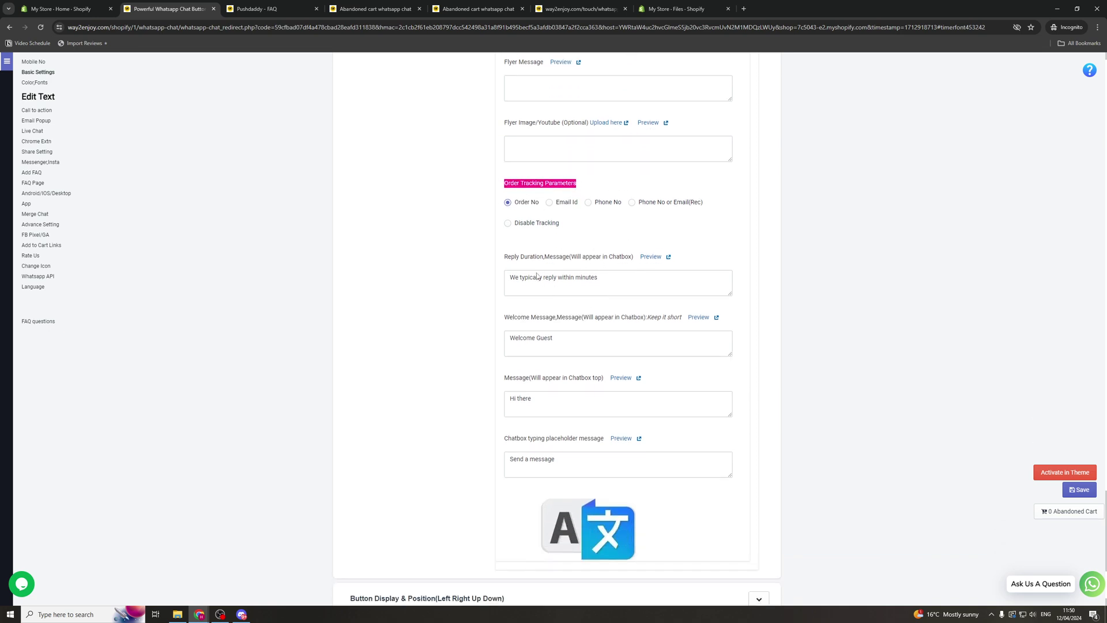
pyautogui.scroll(-3, 605, 333)
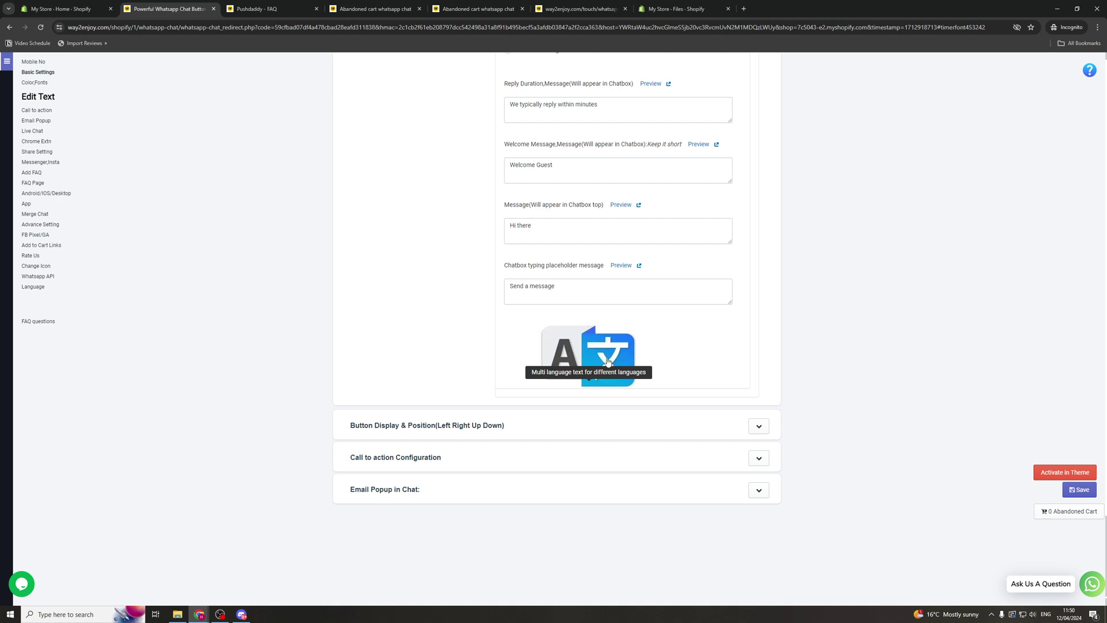
# Step: Enable the '24x7 available for chat' Call to Action and preview it
pyautogui.click(758, 428)
pyautogui.scroll(-3, 625, 334)
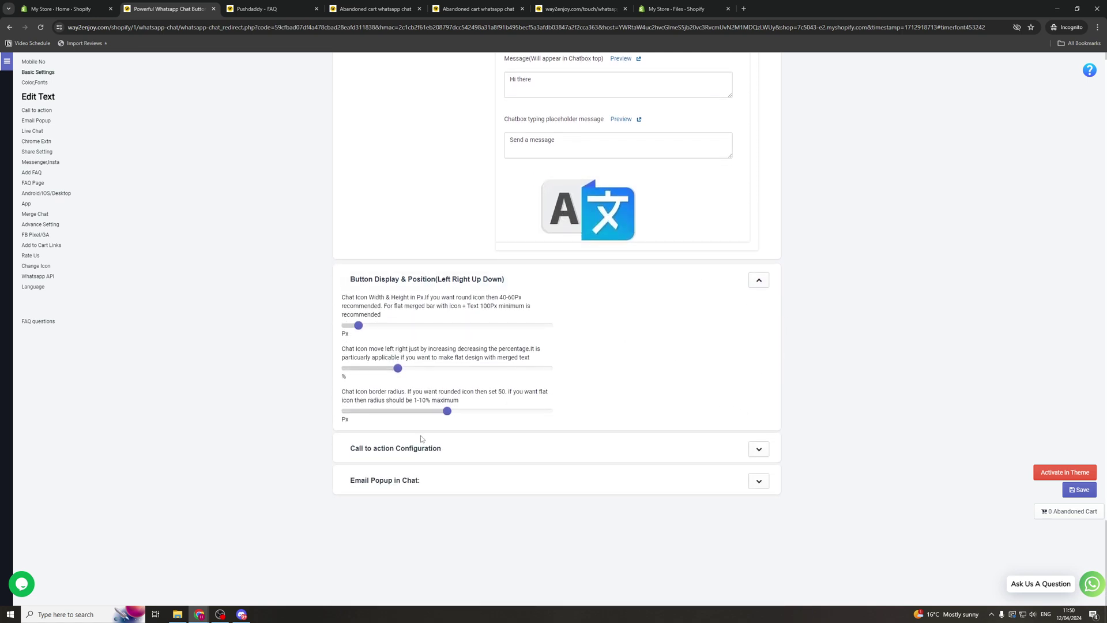
pyautogui.click(759, 449)
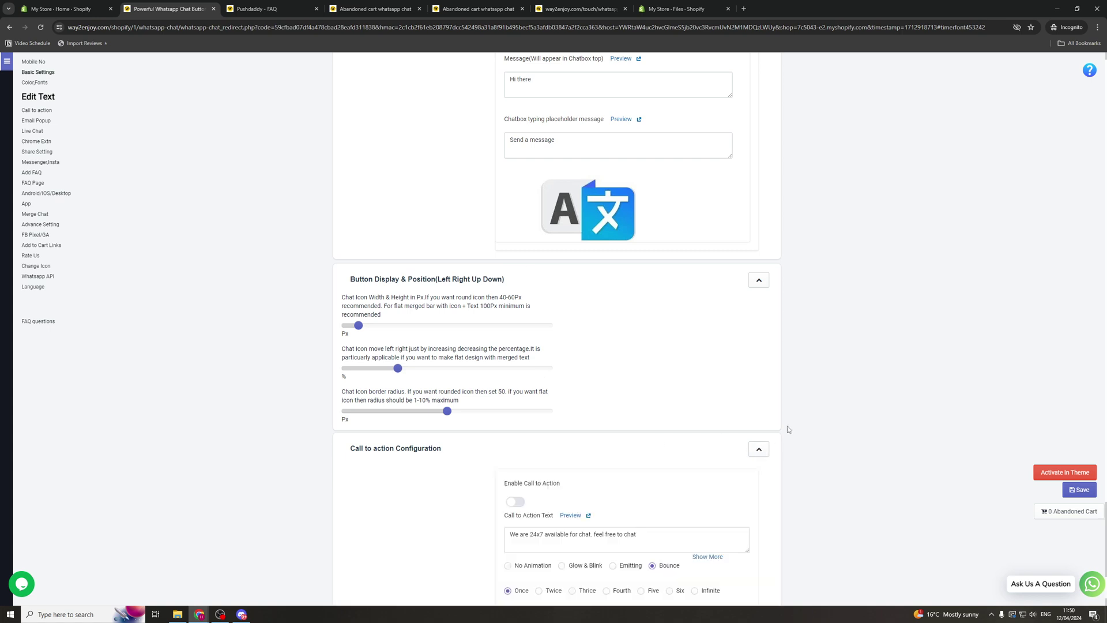
pyautogui.scroll(-3, 799, 416)
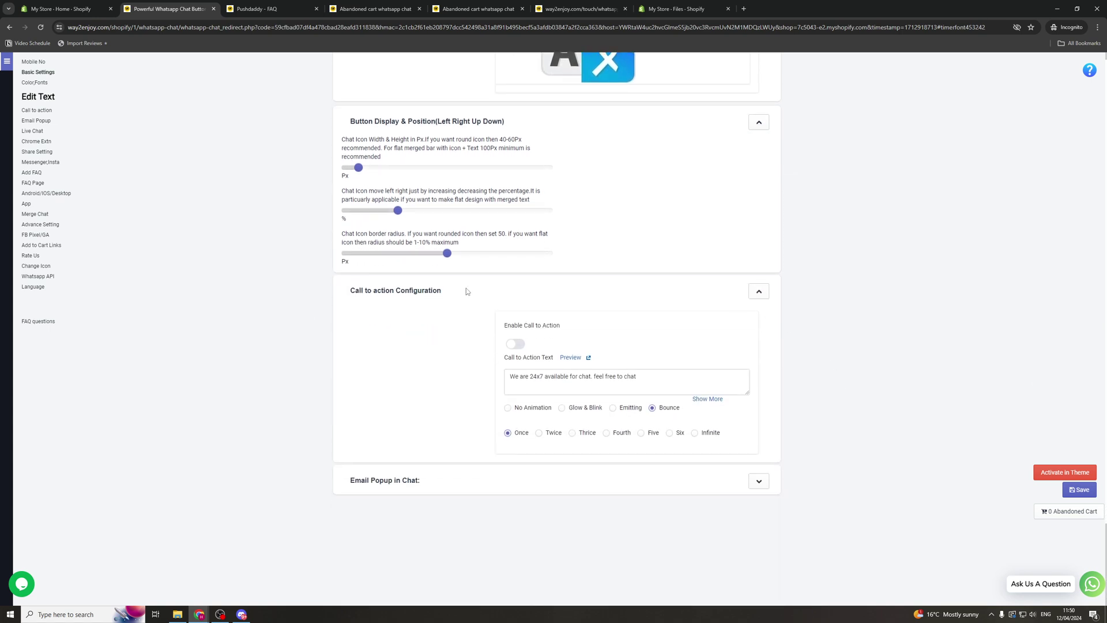
pyautogui.click(516, 344)
pyautogui.click(571, 358)
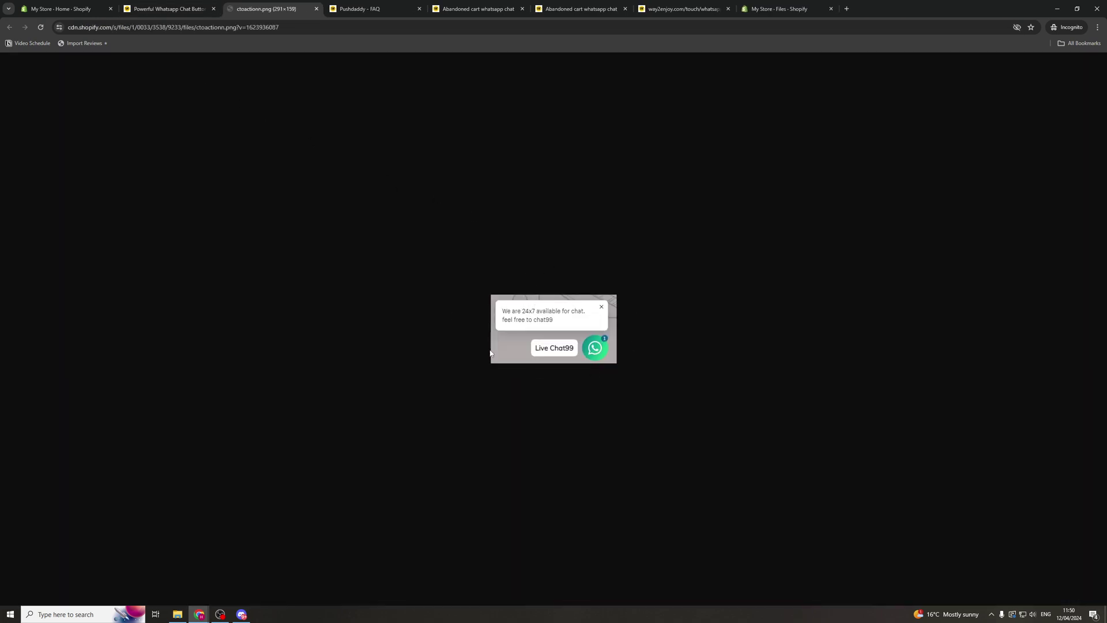
pyautogui.click(172, 8)
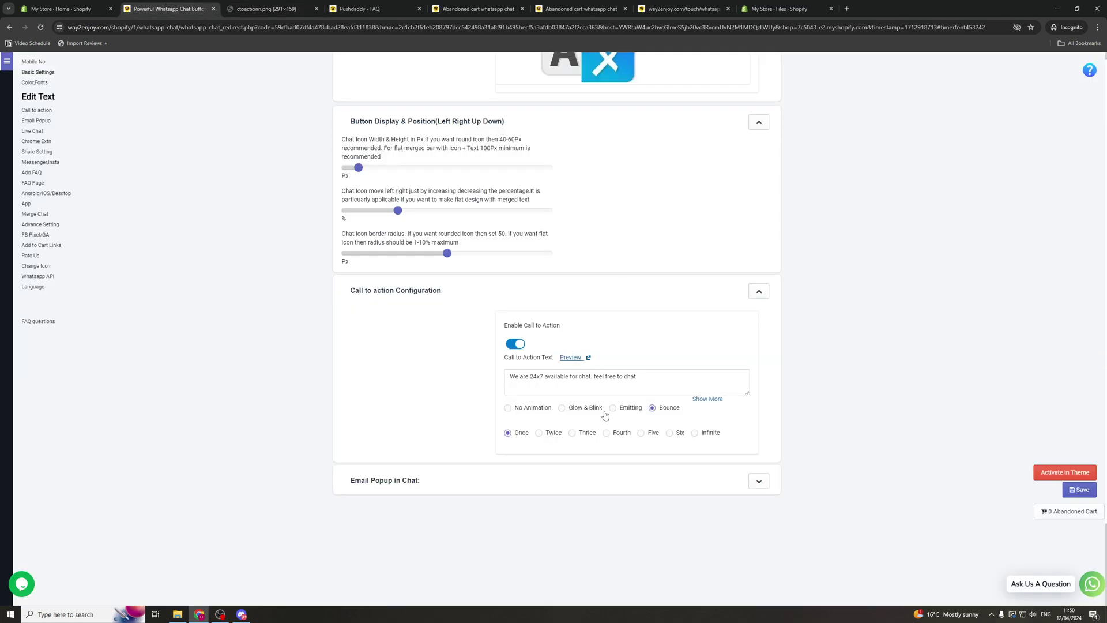
pyautogui.click(759, 481)
pyautogui.scroll(-3, 662, 430)
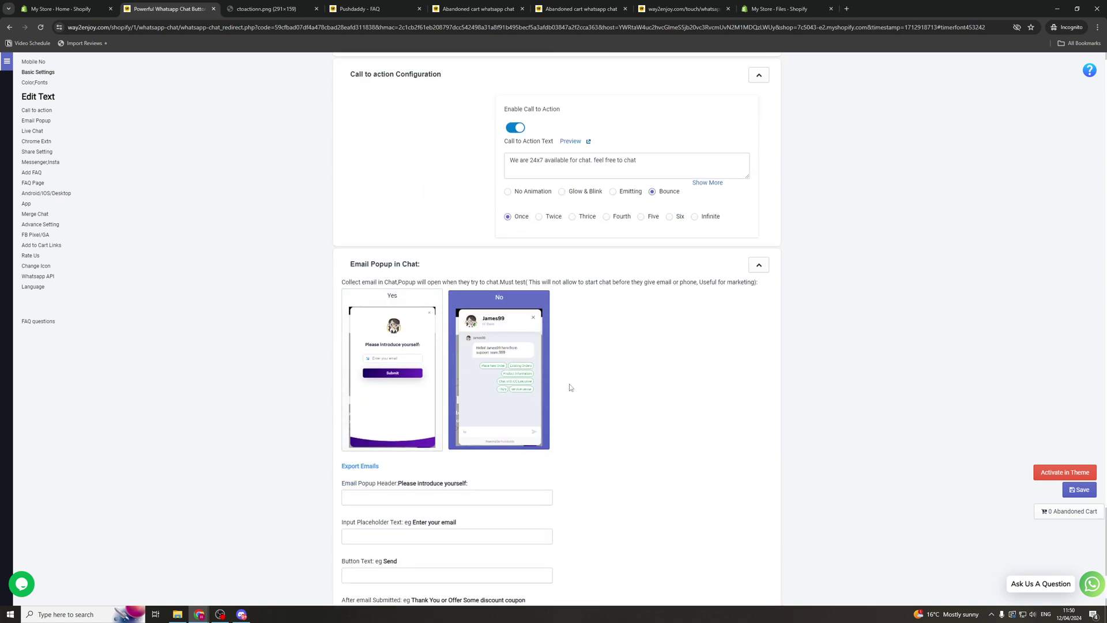
pyautogui.scroll(-2, 571, 387)
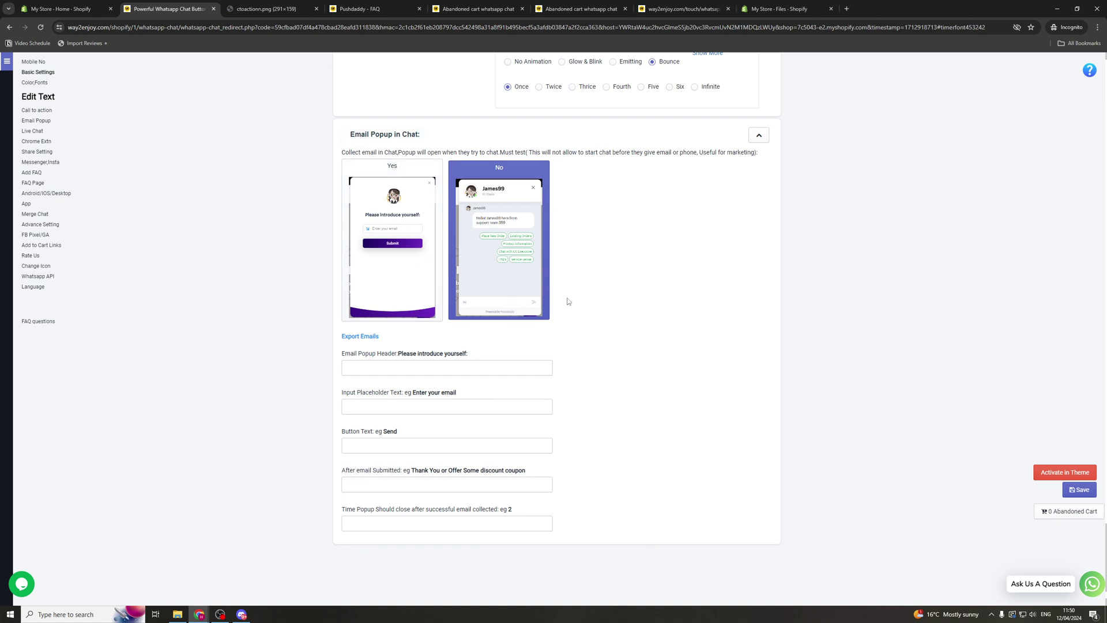
pyautogui.scroll(1, 519, 277)
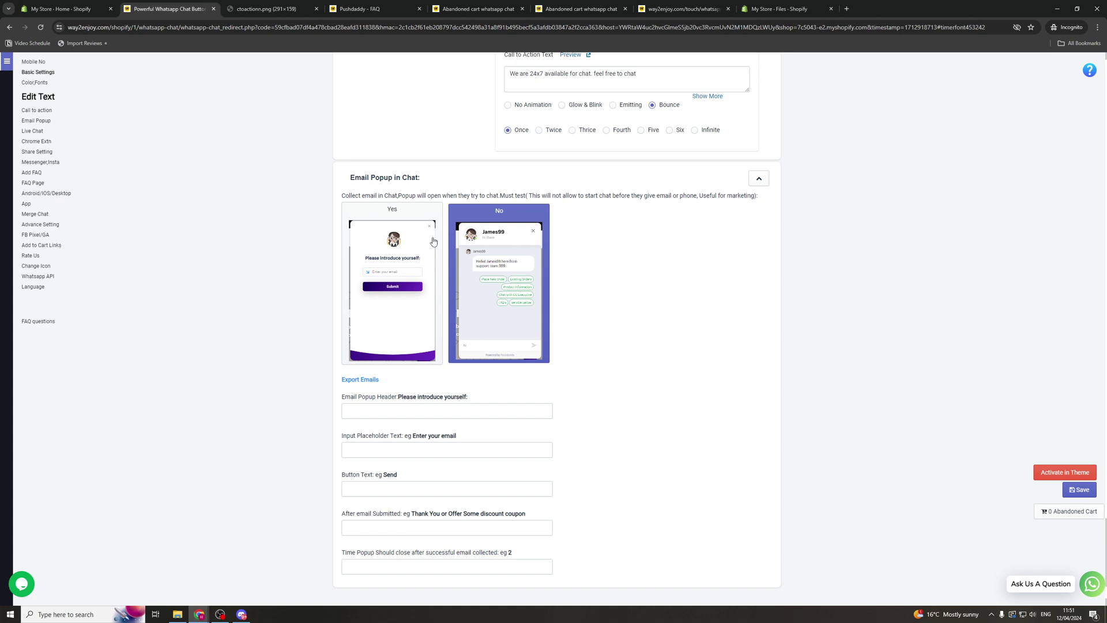
pyautogui.click(758, 179)
pyautogui.scroll(2, 304, 333)
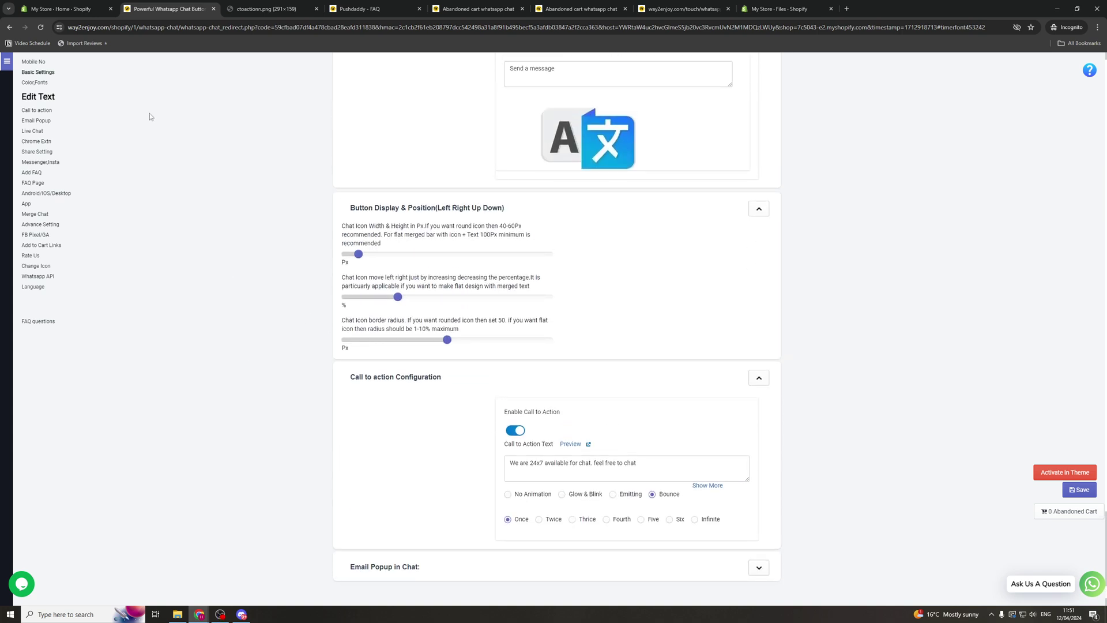
# Step: Jump through the Chat Setting sub-sections, from basic settings to the email popup
pyautogui.moveTo(22, 71)
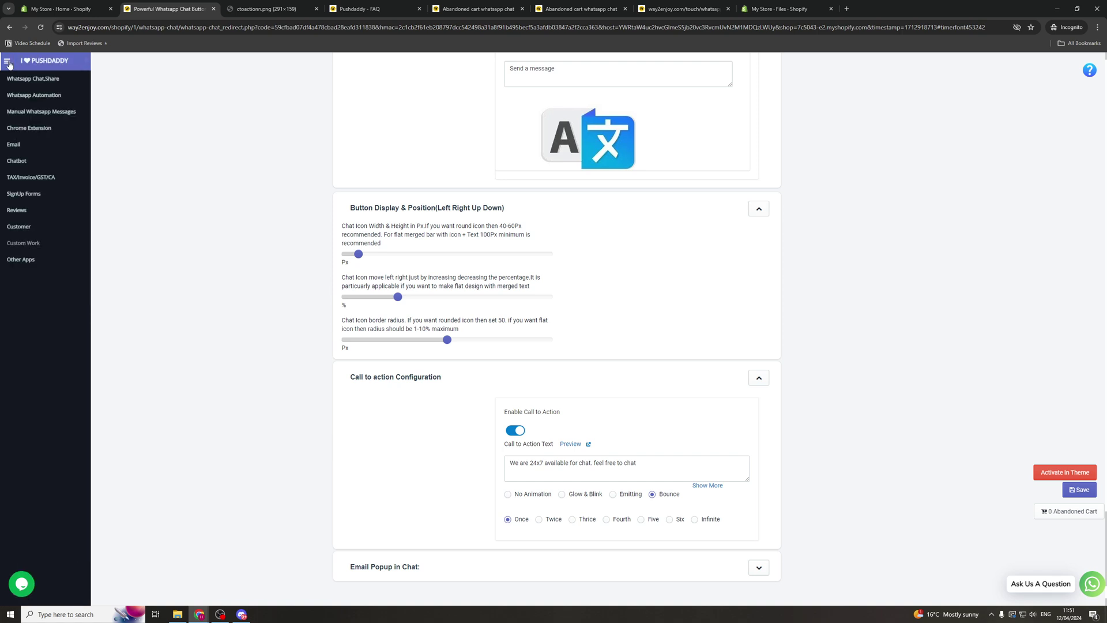
pyautogui.click(30, 79)
pyautogui.click(38, 96)
pyautogui.click(42, 115)
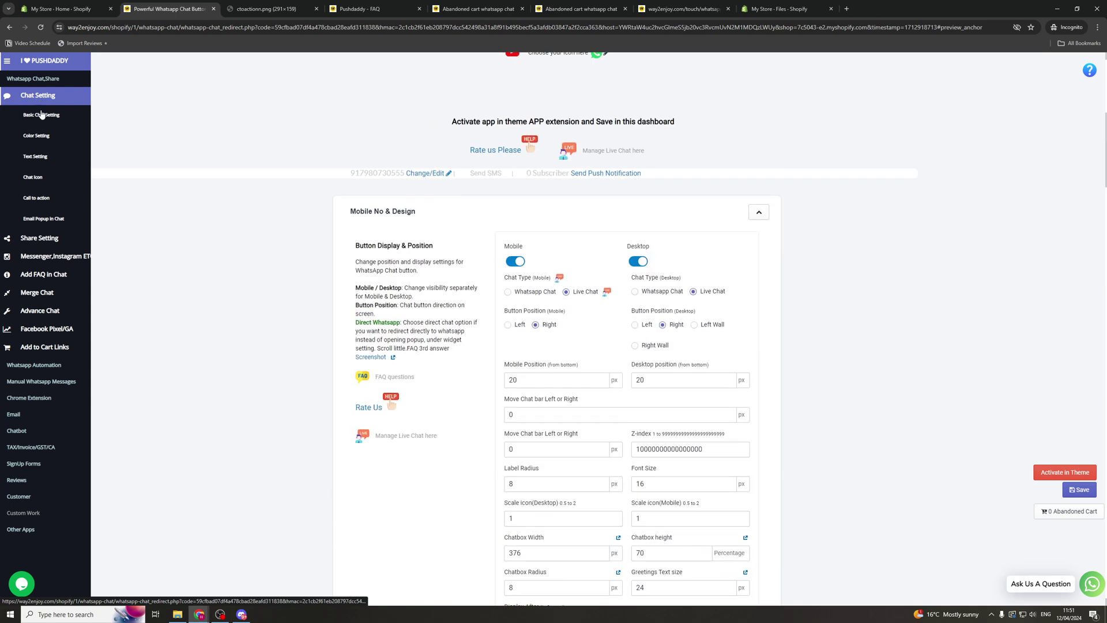
pyautogui.click(36, 136)
pyautogui.click(35, 156)
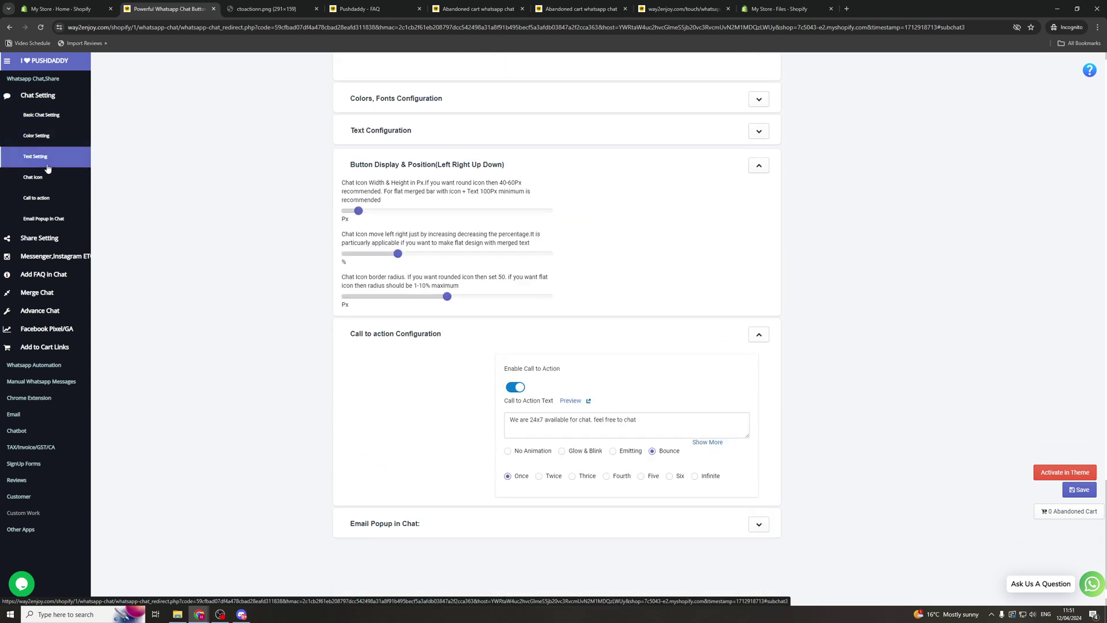
pyautogui.click(33, 178)
pyautogui.click(37, 198)
pyautogui.click(53, 225)
# Step: Open the Share Setting, Merge Chat and Facebook Pixel/GA settings
pyautogui.click(50, 241)
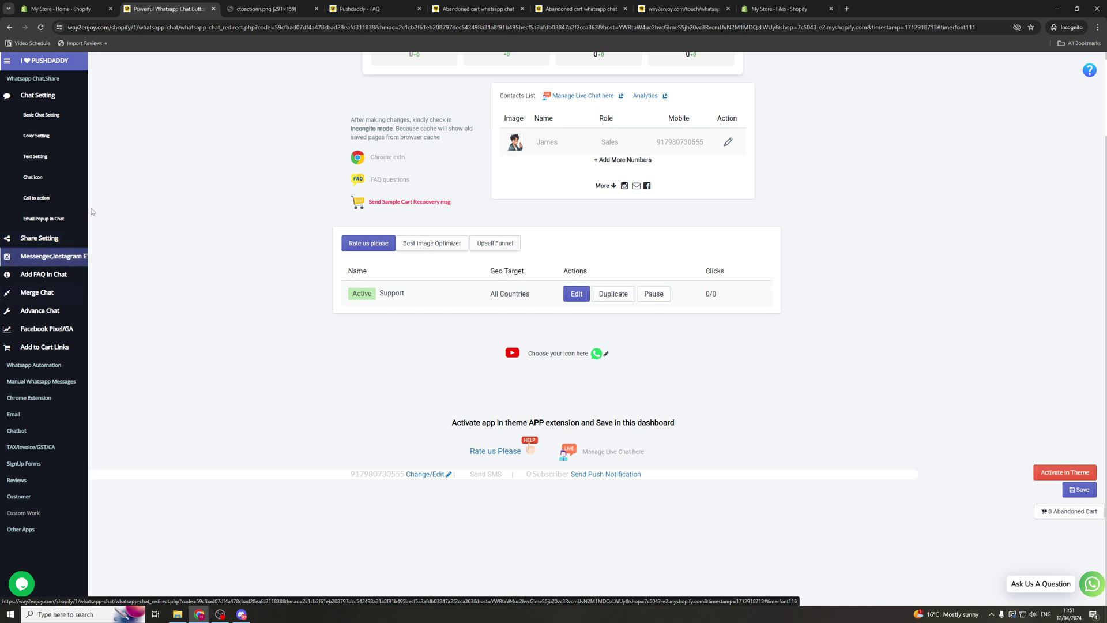
pyautogui.click(44, 298)
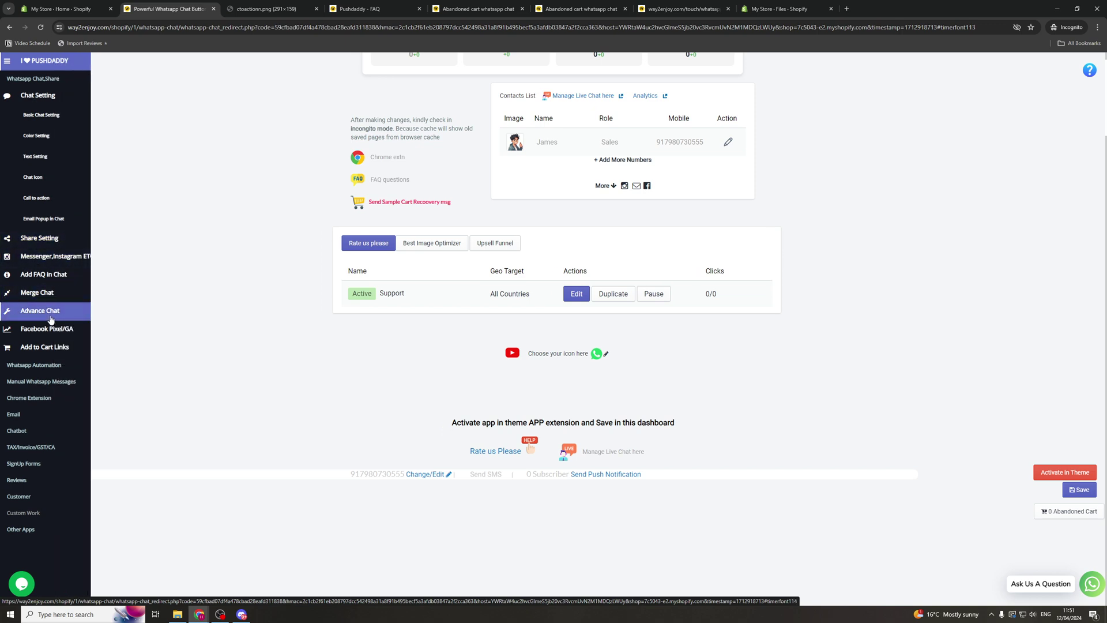
pyautogui.click(53, 333)
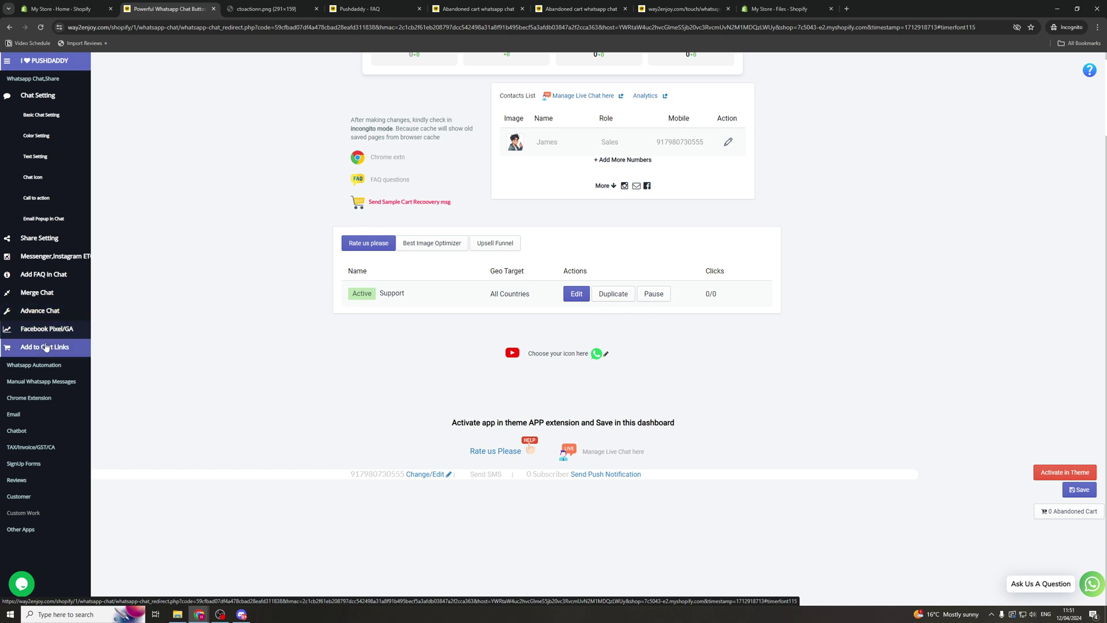
# Step: Open the abandoned cart logs page from the Whatsapp Automation menu in a new tab
pyautogui.click(36, 366)
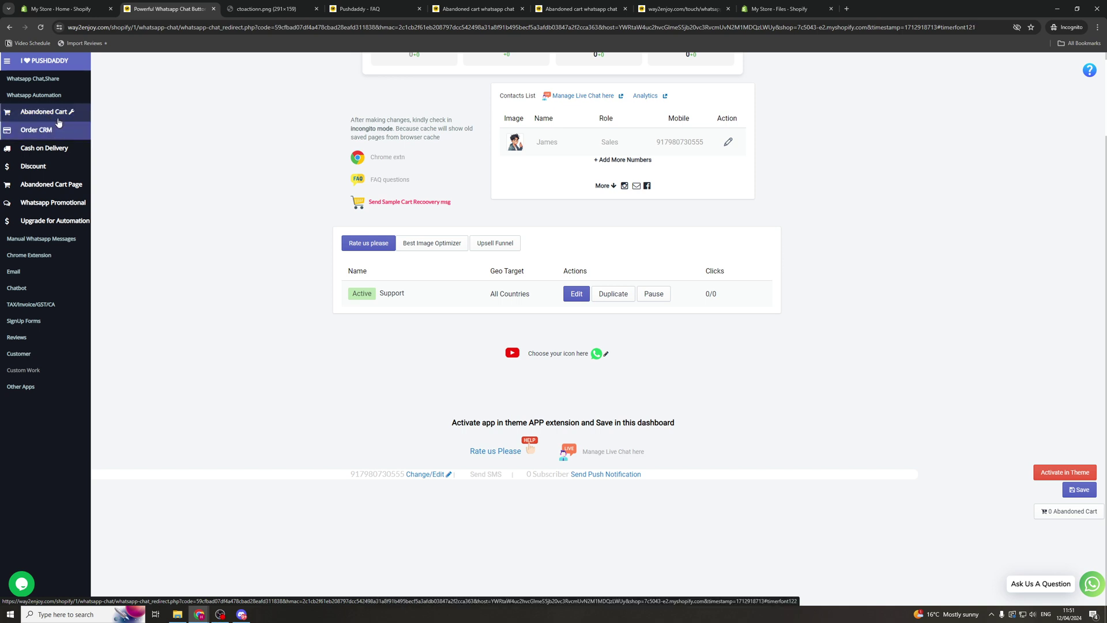
pyautogui.scroll(2, 331, 198)
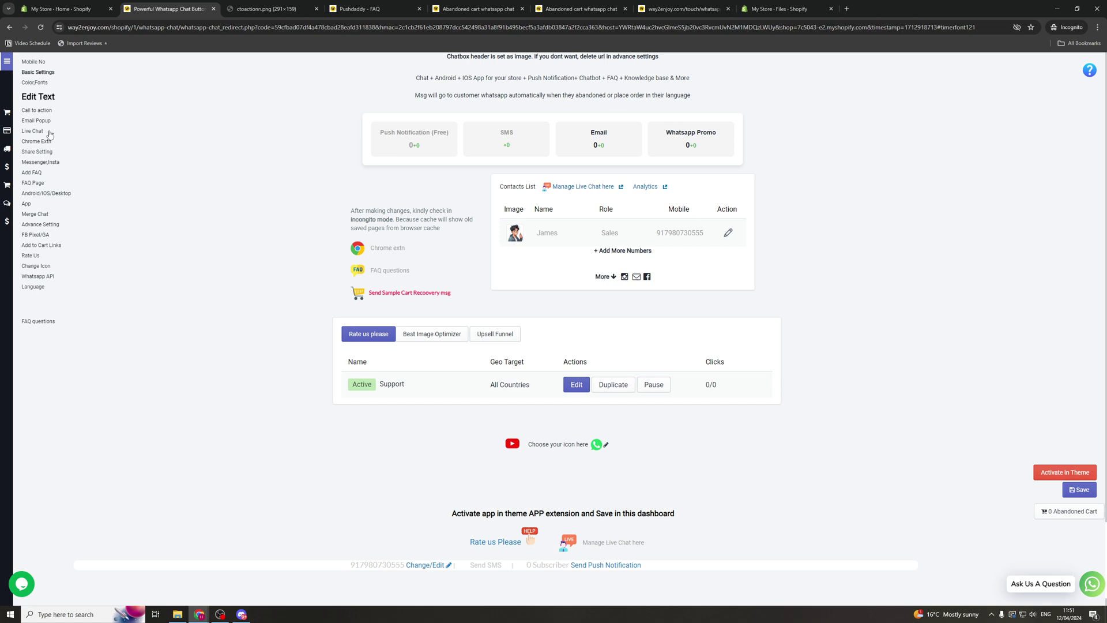
pyautogui.moveTo(10, 113)
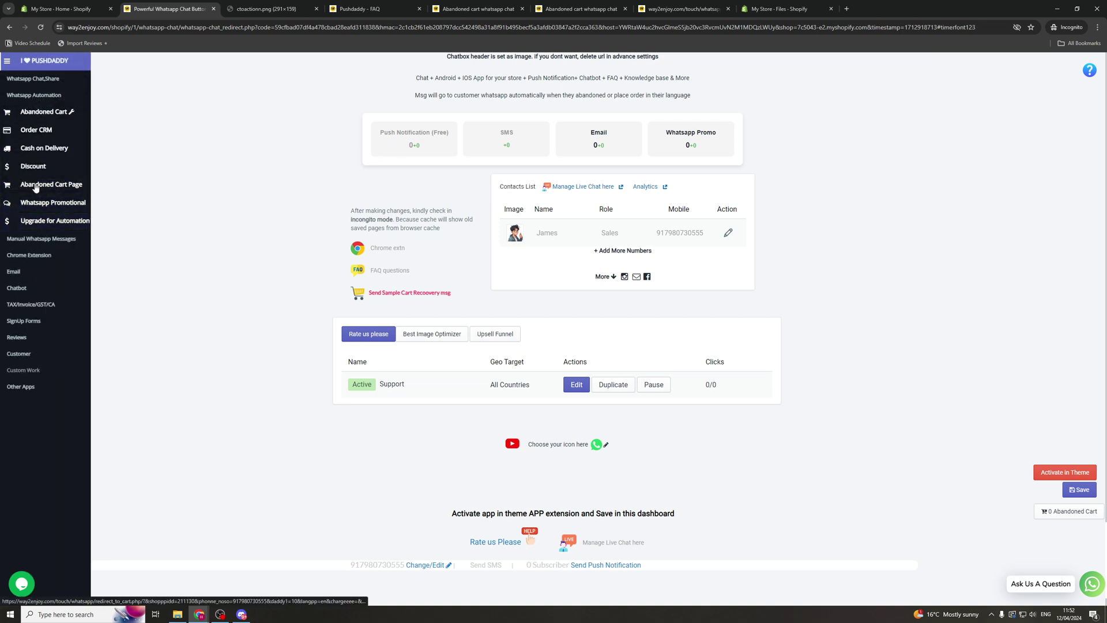
pyautogui.click(63, 240)
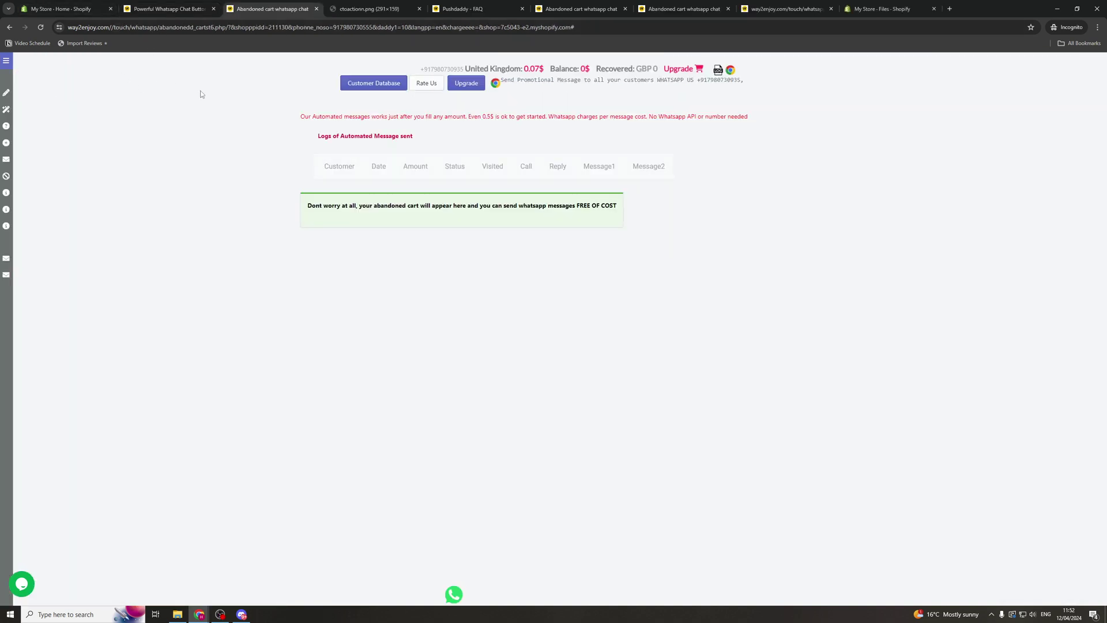
pyautogui.moveTo(9, 80)
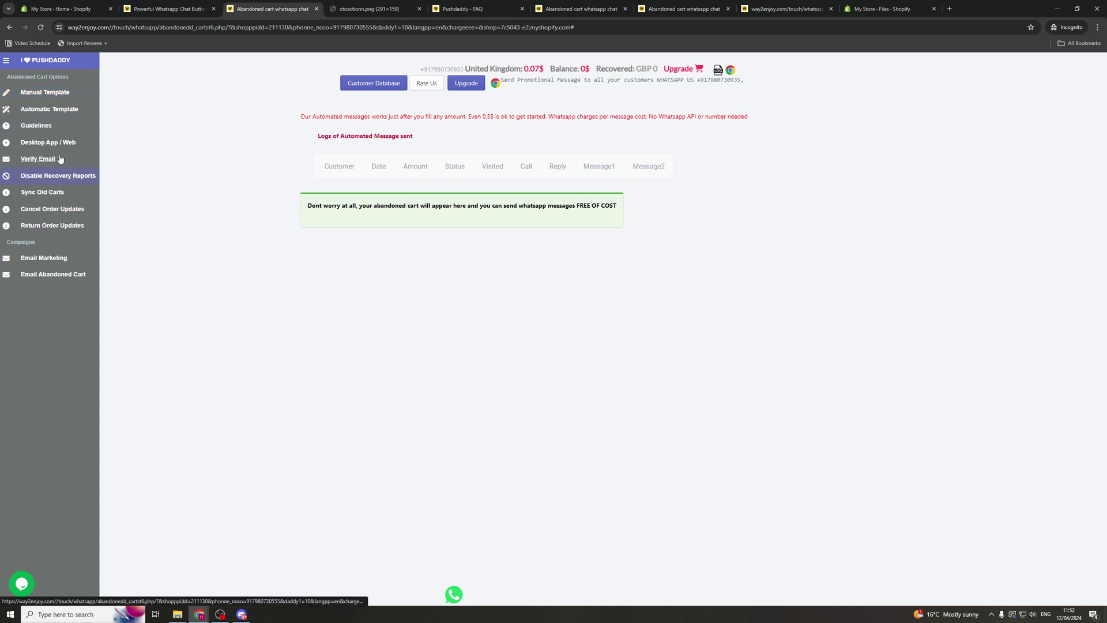
pyautogui.click(42, 92)
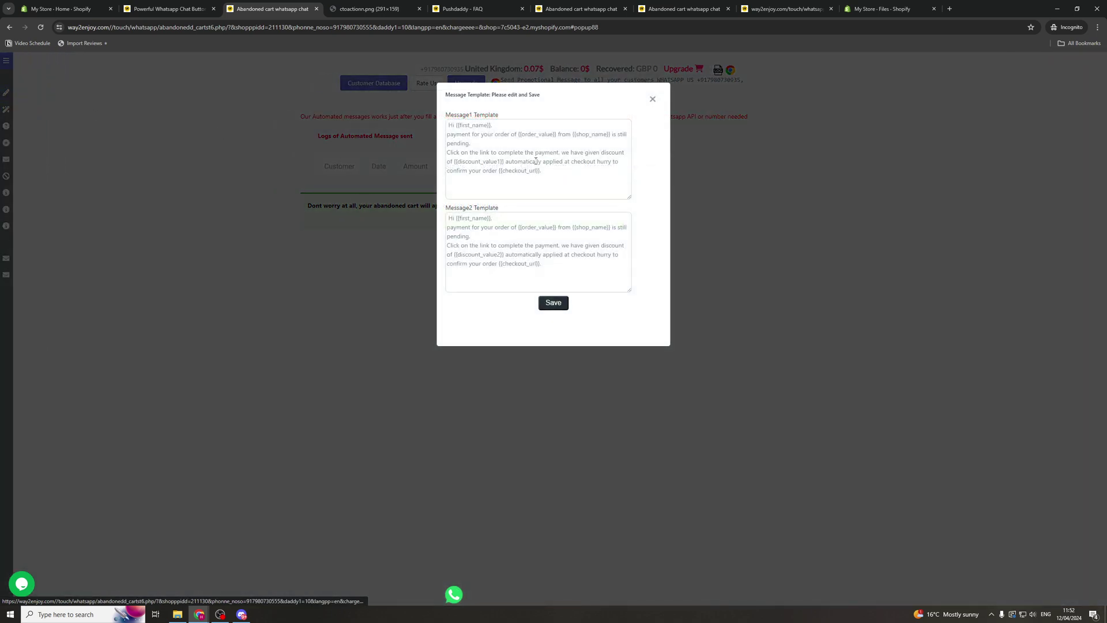
pyautogui.click(464, 131)
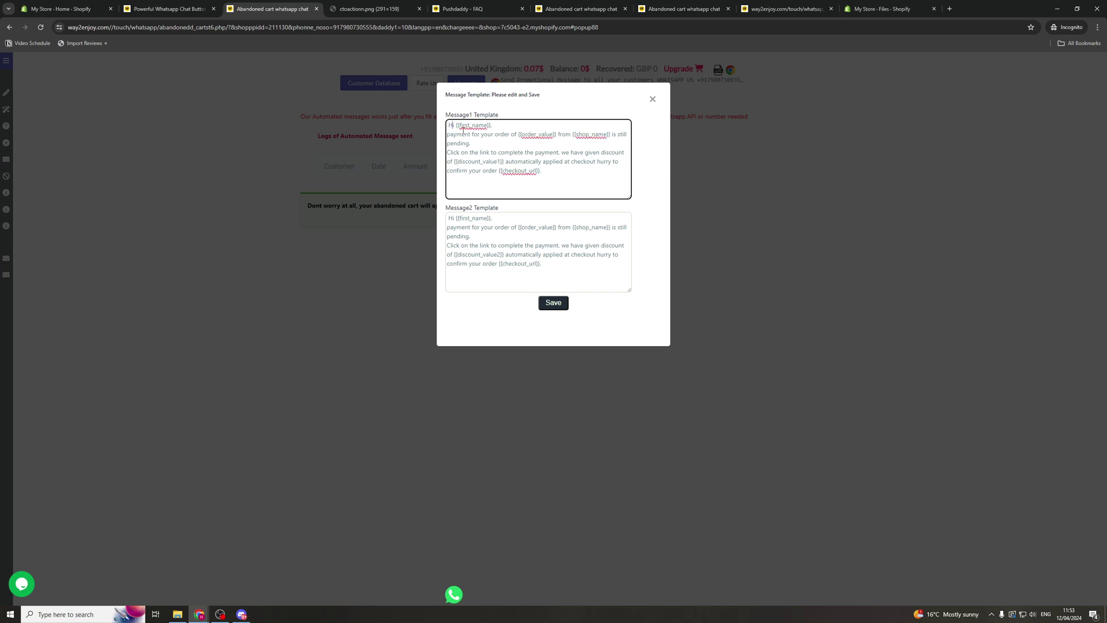
pyautogui.moveTo(458, 127); pyautogui.dragTo(489, 128)
pyautogui.moveTo(455, 163); pyautogui.dragTo(526, 162)
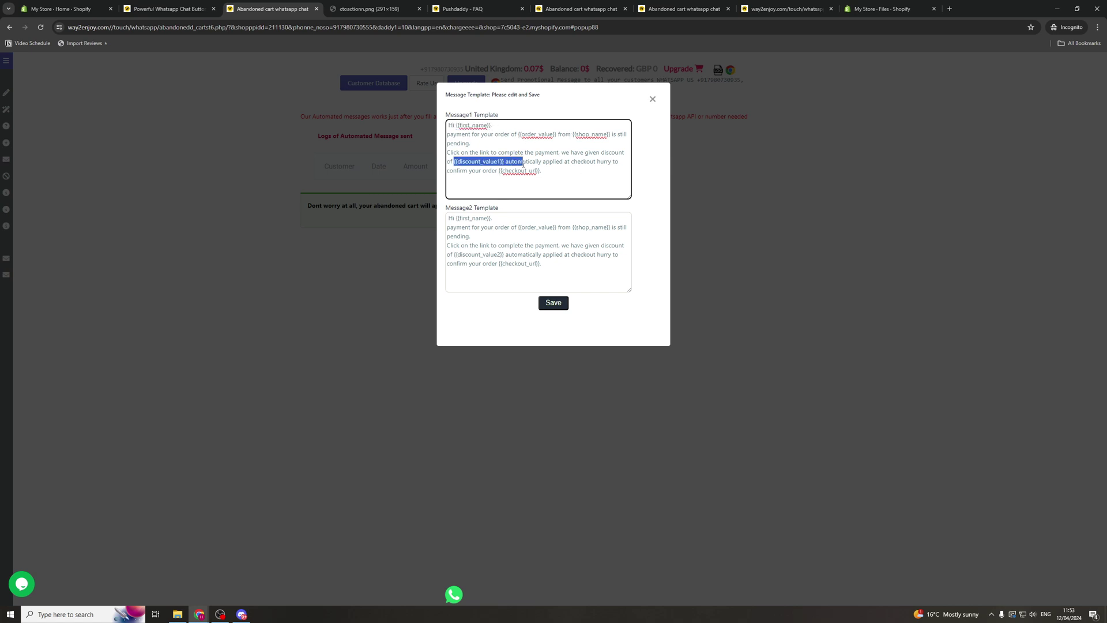
pyautogui.click(545, 171)
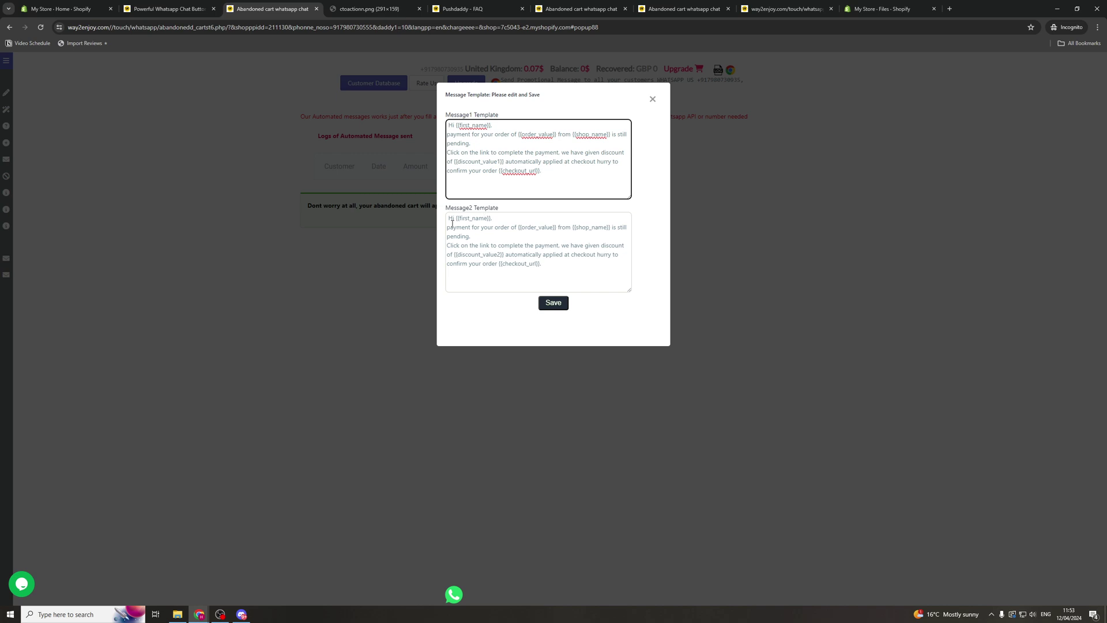
pyautogui.moveTo(452, 224); pyautogui.dragTo(627, 227)
pyautogui.click(517, 254)
pyautogui.click(652, 100)
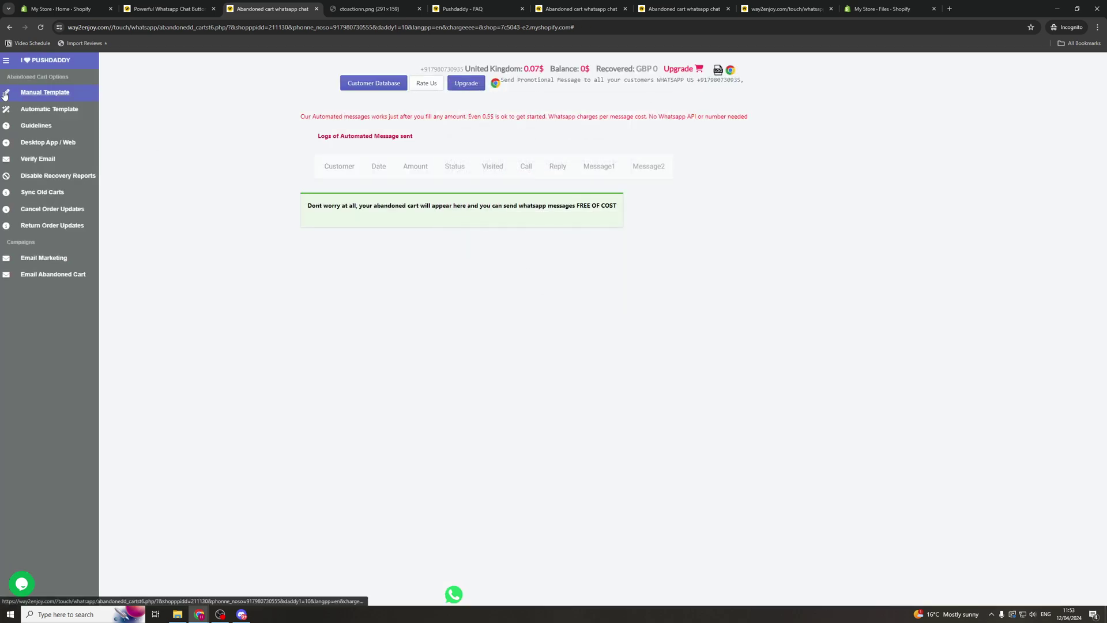
# Step: Save the last Automatic Template, the one with the discount line, then close the abandoned-cart tab
pyautogui.click(52, 113)
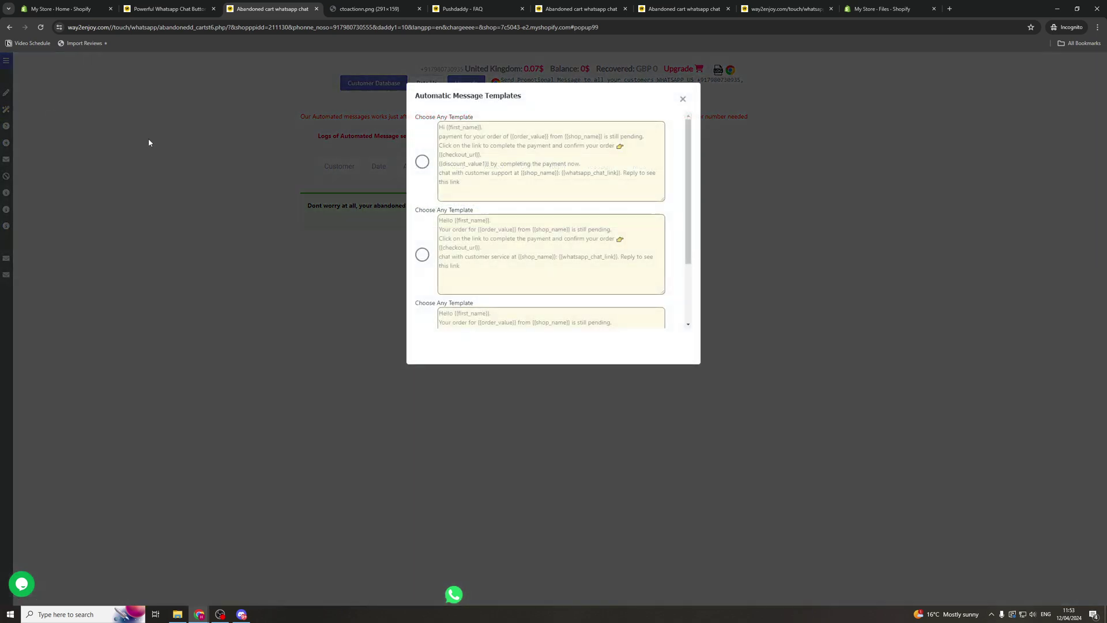
pyautogui.scroll(-2, 440, 257)
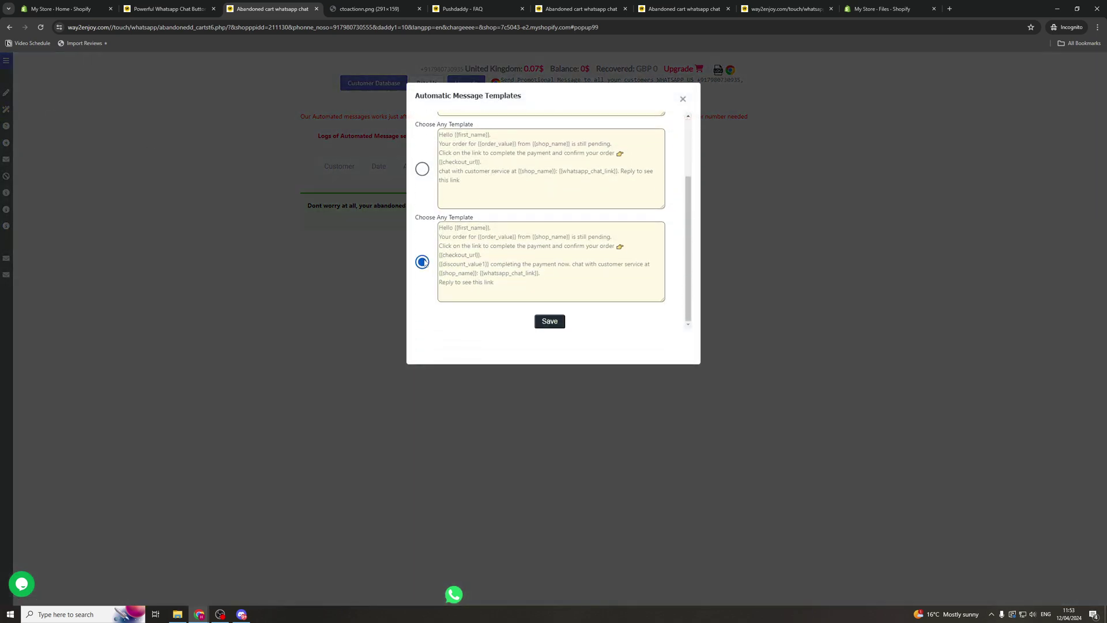
pyautogui.click(549, 321)
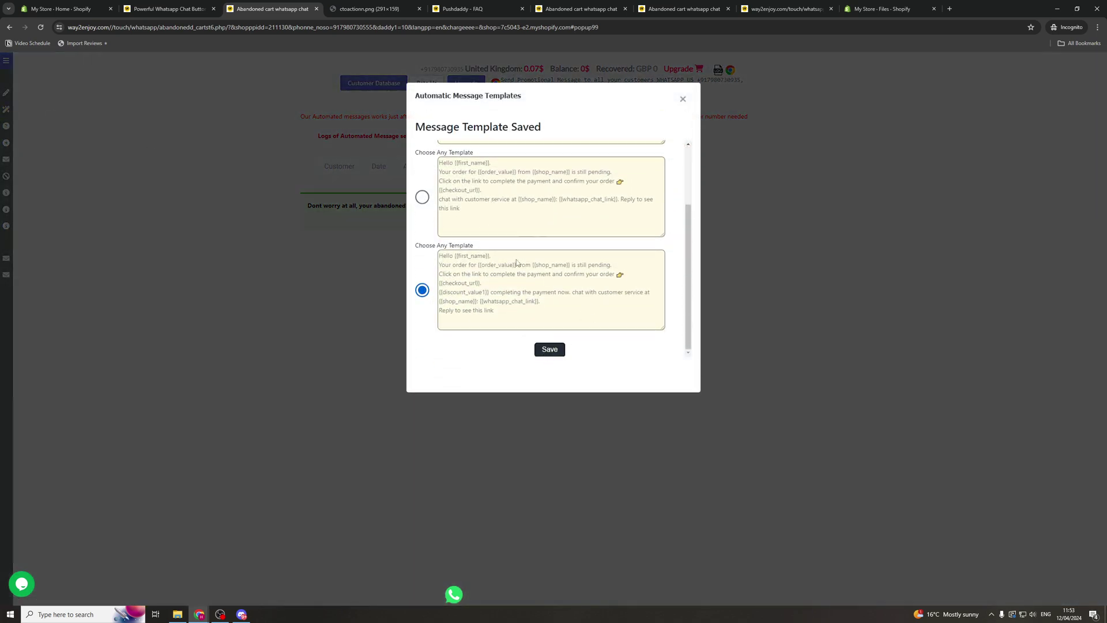
pyautogui.click(682, 99)
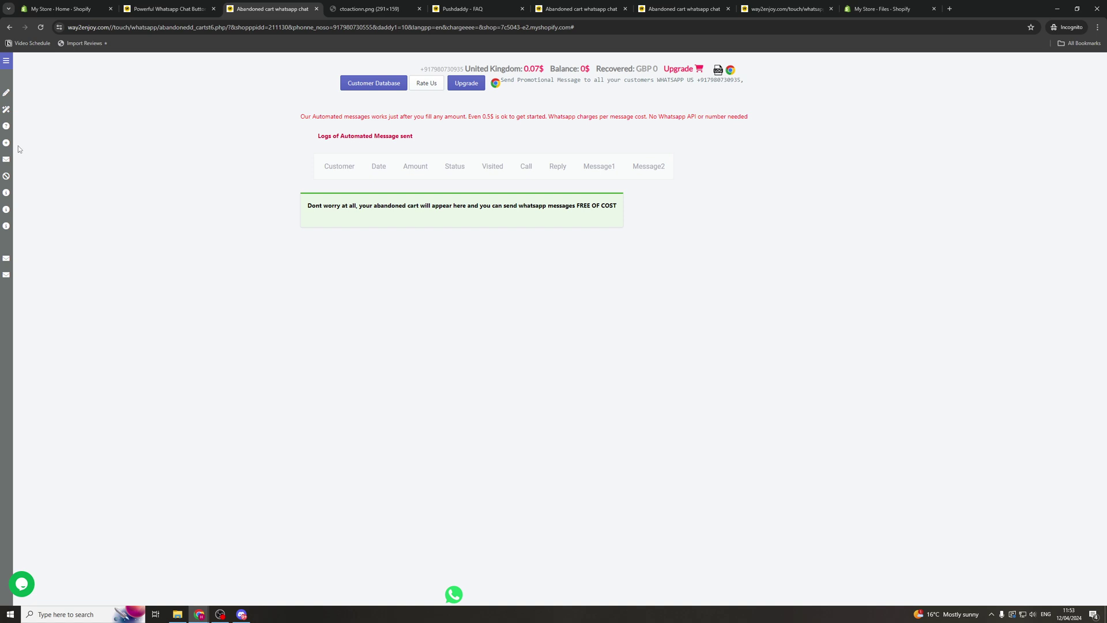
pyautogui.hotkey('ctrl', 'w')
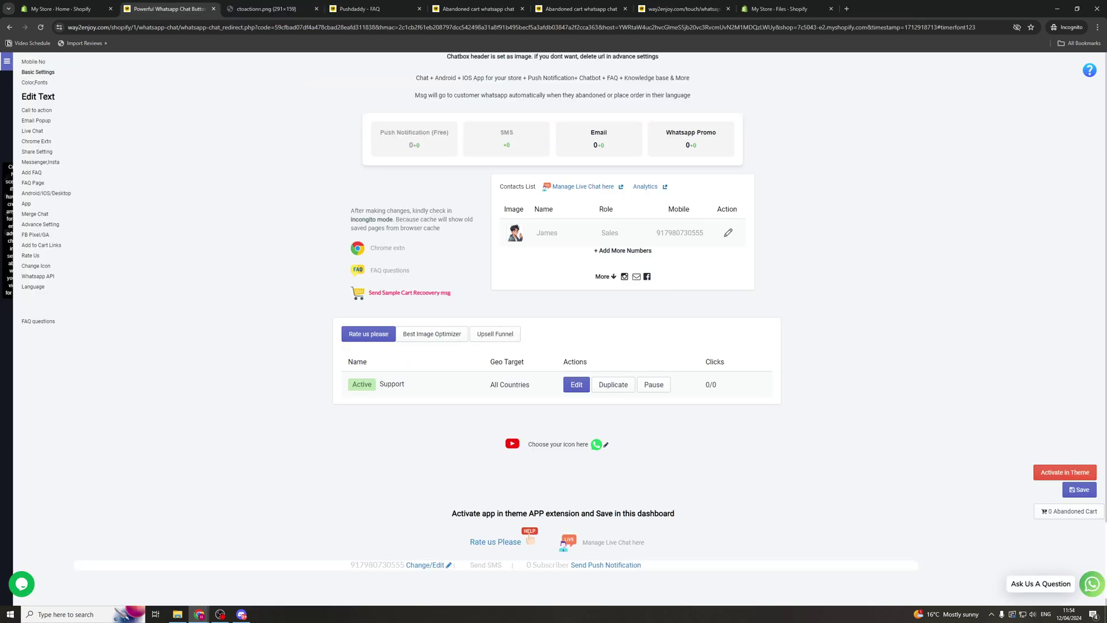
# Step: Go to Chatbot in the sidebar and create a new scenario on the Bot Creation page
pyautogui.moveTo(31, 164)
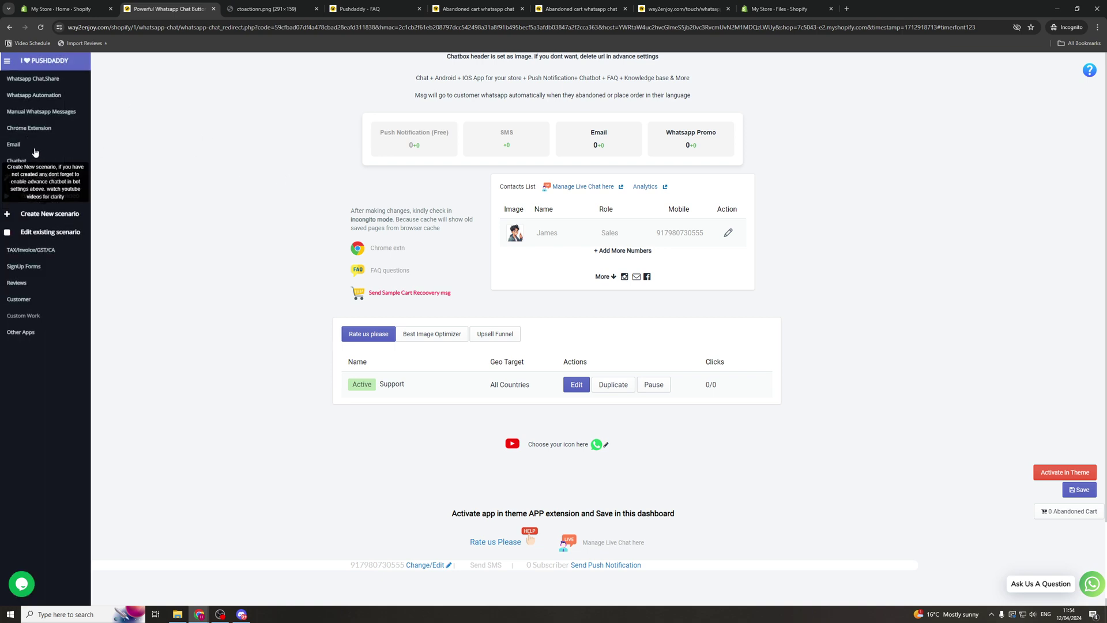
pyautogui.click(25, 160)
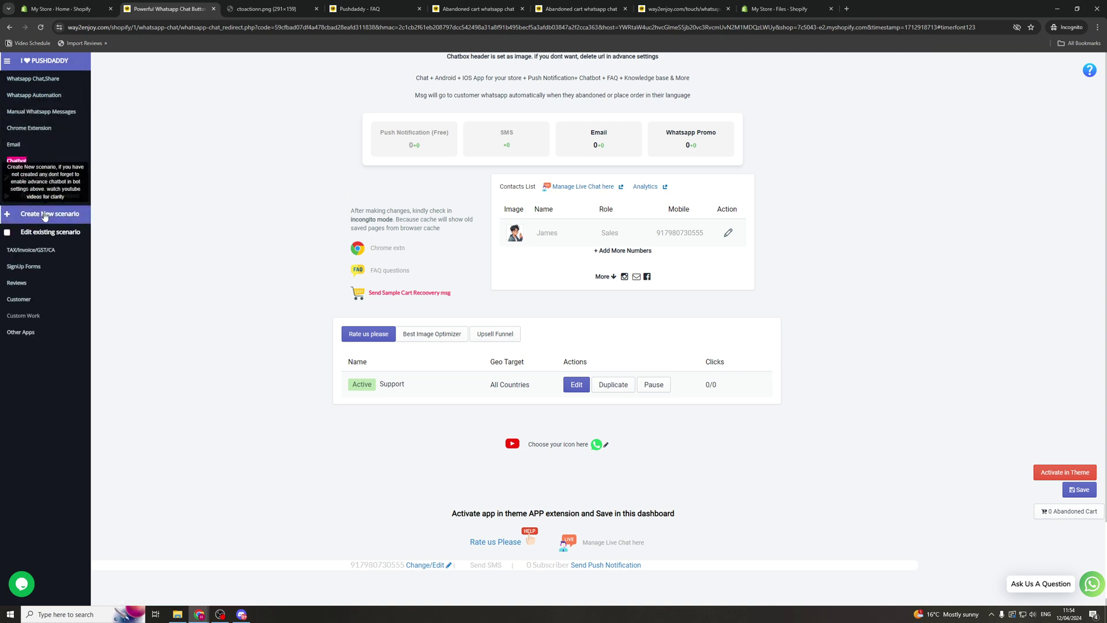
pyautogui.click(46, 213)
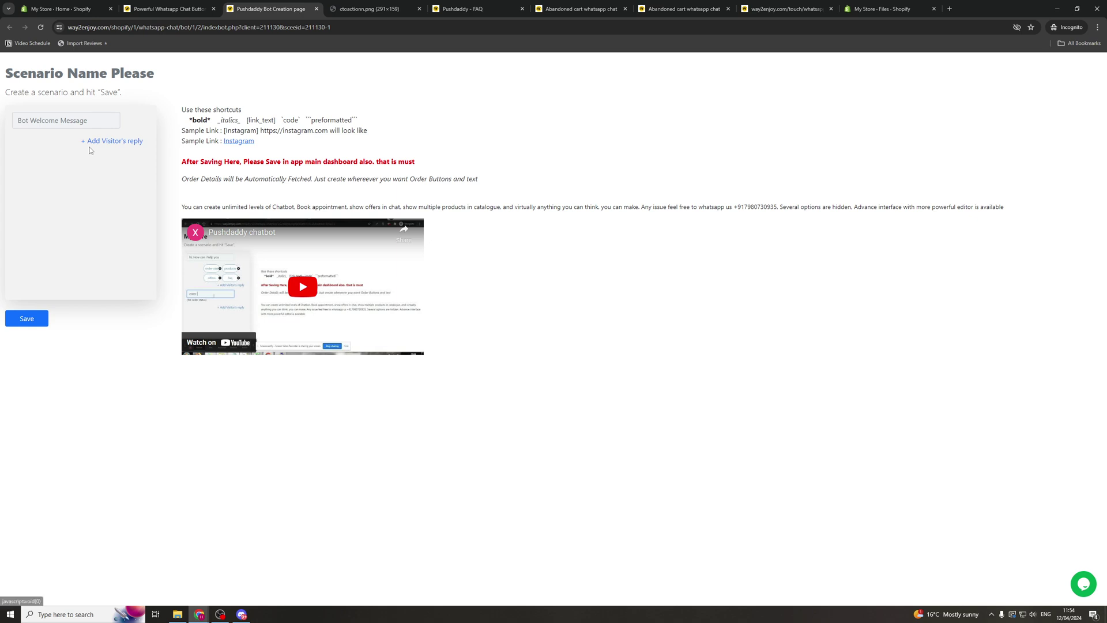
# Step: Add a visitor reply to the welcome message reading 'Where is my order?'
pyautogui.click(81, 120)
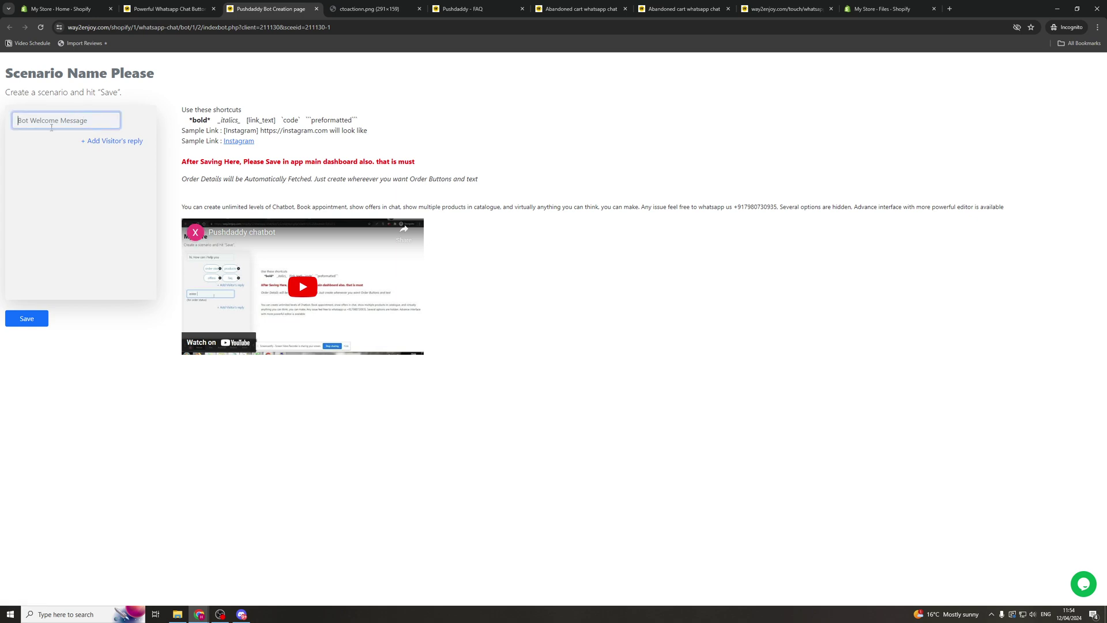
pyautogui.click(105, 142)
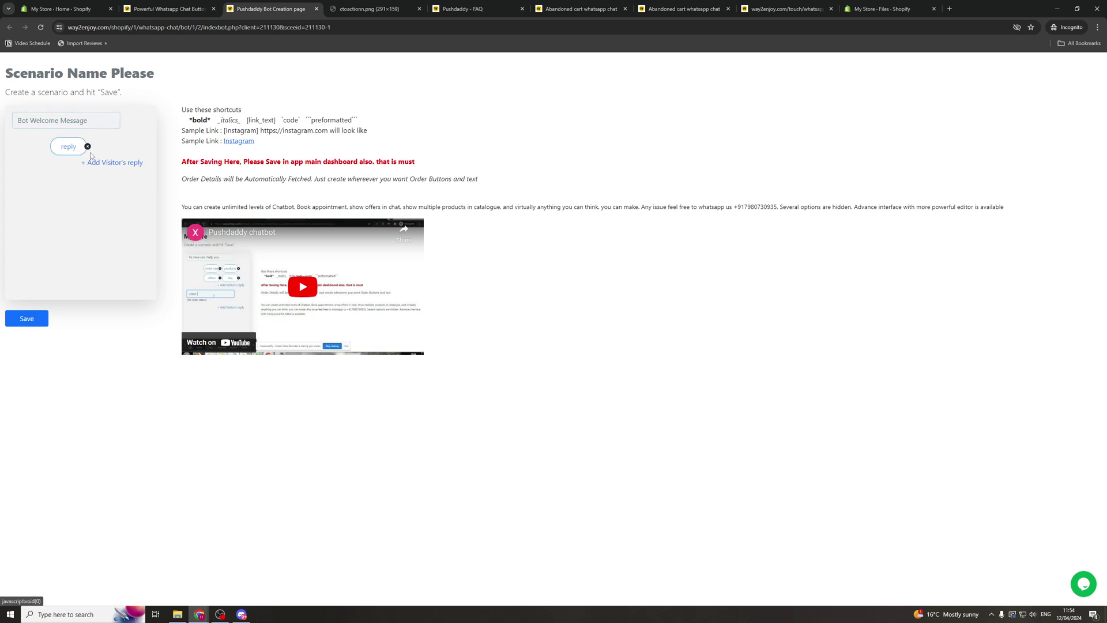
pyautogui.click(68, 146)
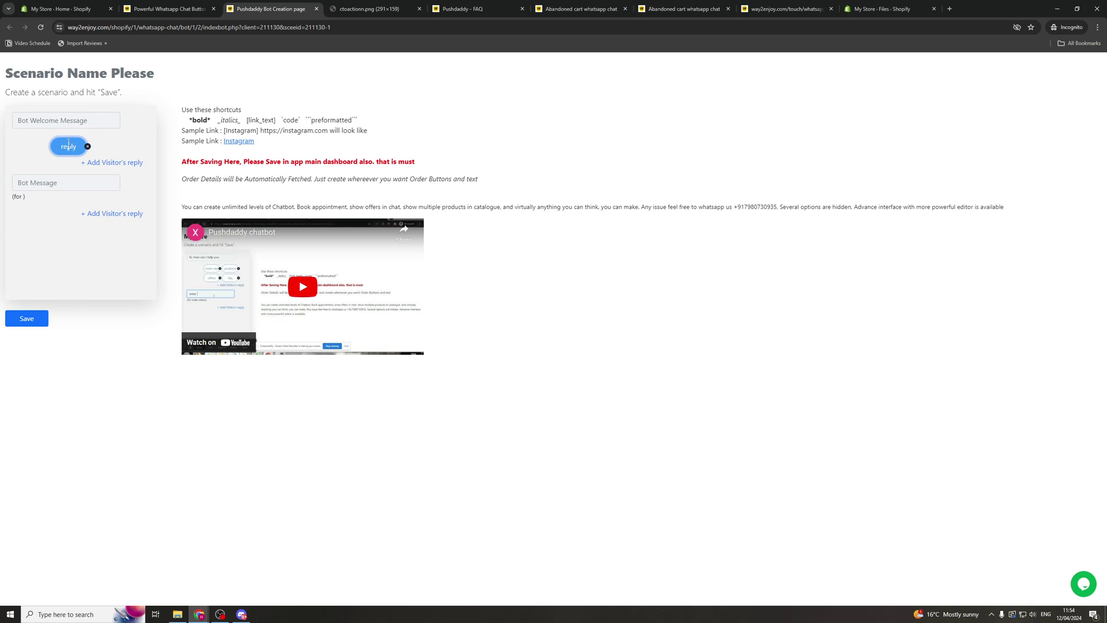
pyautogui.doubleClick(68, 146)
pyautogui.write('h')
pyautogui.write('Here is my')
pyautogui.write(' orde')
pyautogui.write('r?')
pyautogui.press('Return')
# Step: Write the bot answer asking the visitor to allow 7-10 days for the item to arrive
pyautogui.click(48, 184)
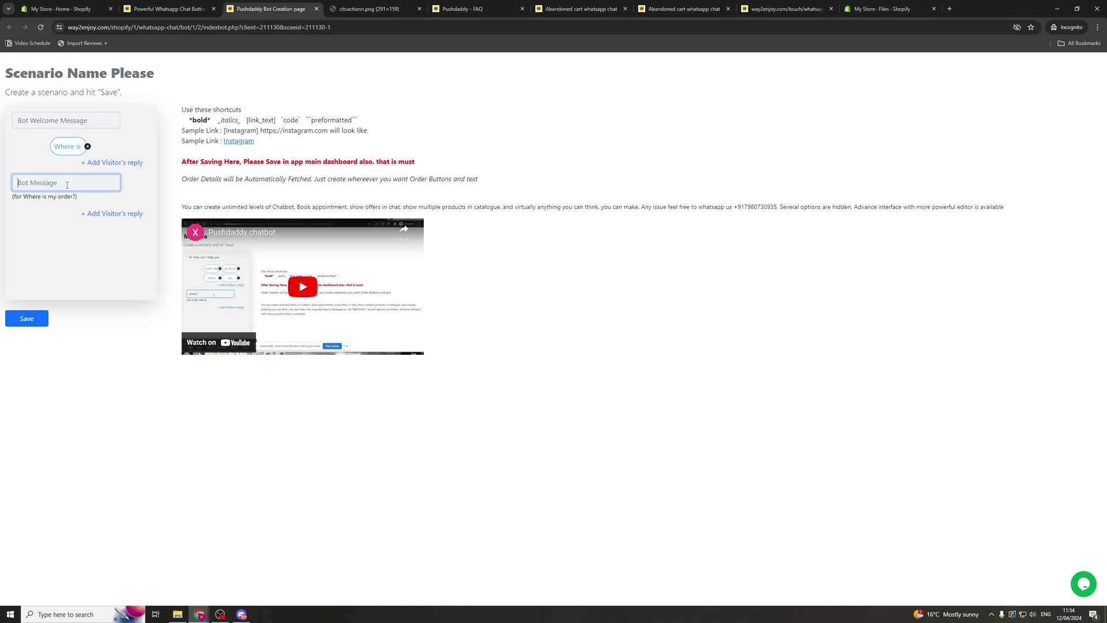
pyautogui.write('Pleaes all')
pyautogui.press('BackSpace')
pyautogui.press('BackSpace')
pyautogui.write('adauys for your item to arrive.')
# Step: Name the scenario 'S1' and save it, dismissing the alerts
pyautogui.click(38, 317)
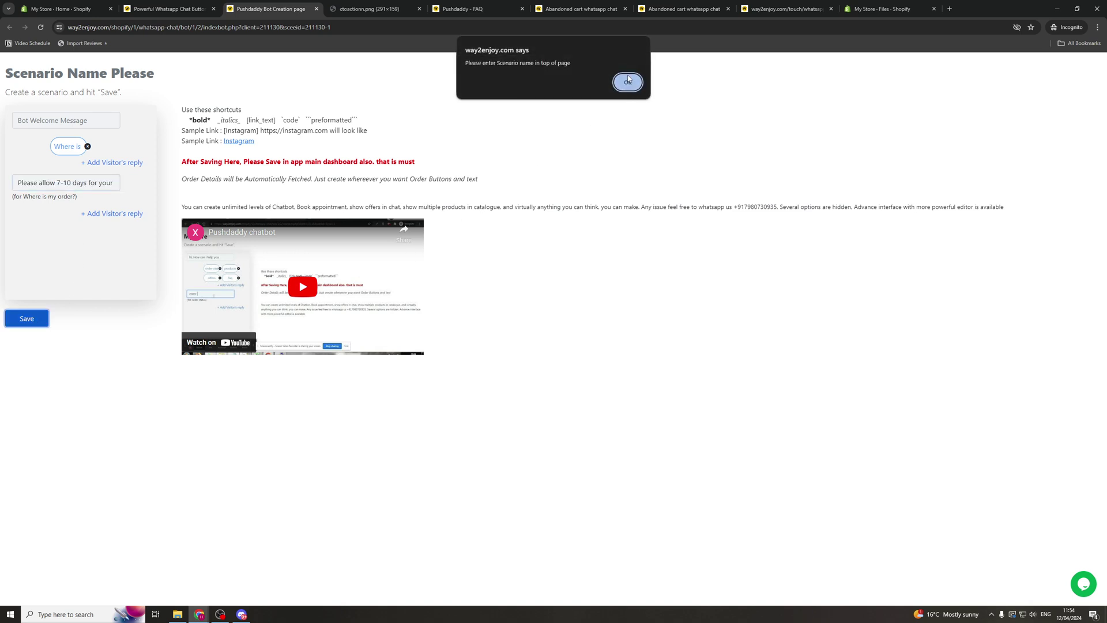
pyautogui.click(628, 82)
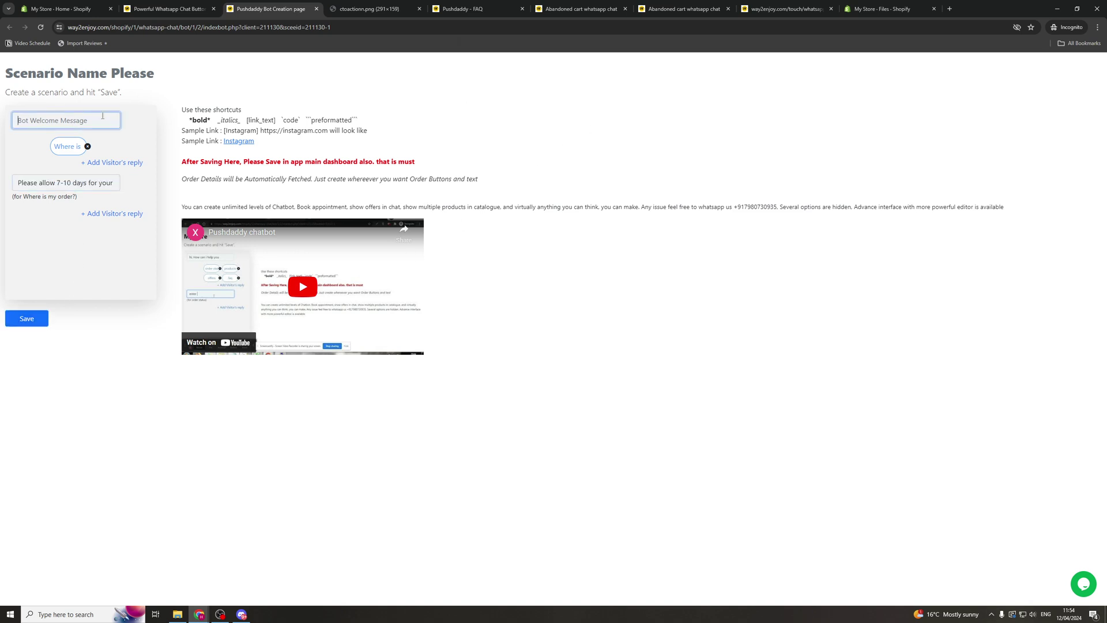
pyautogui.write('S1')
pyautogui.click(27, 319)
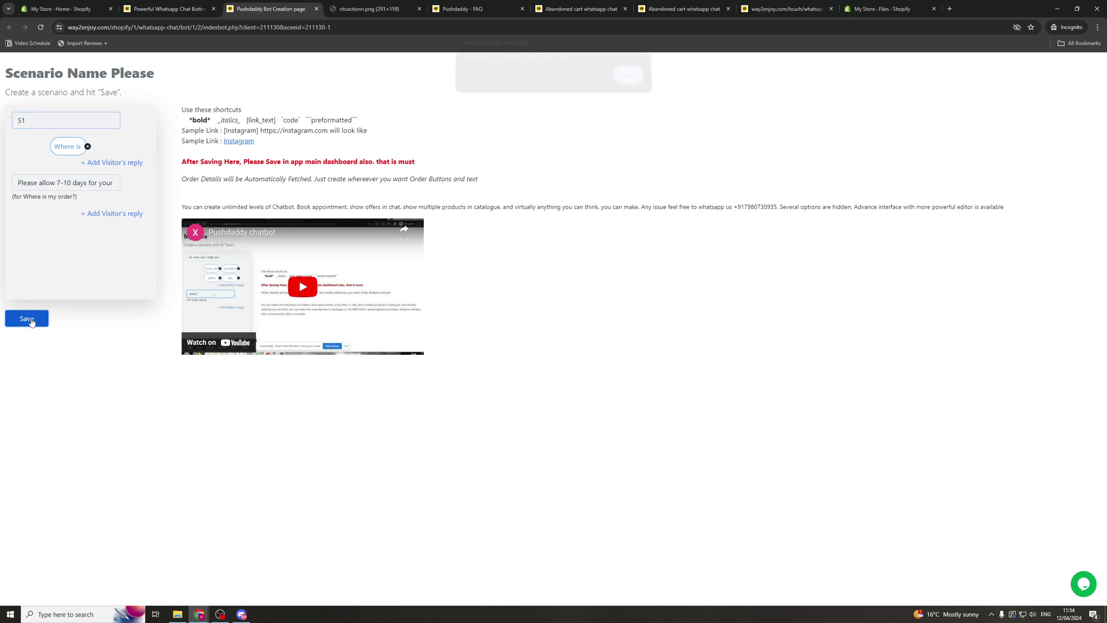
pyautogui.click(630, 81)
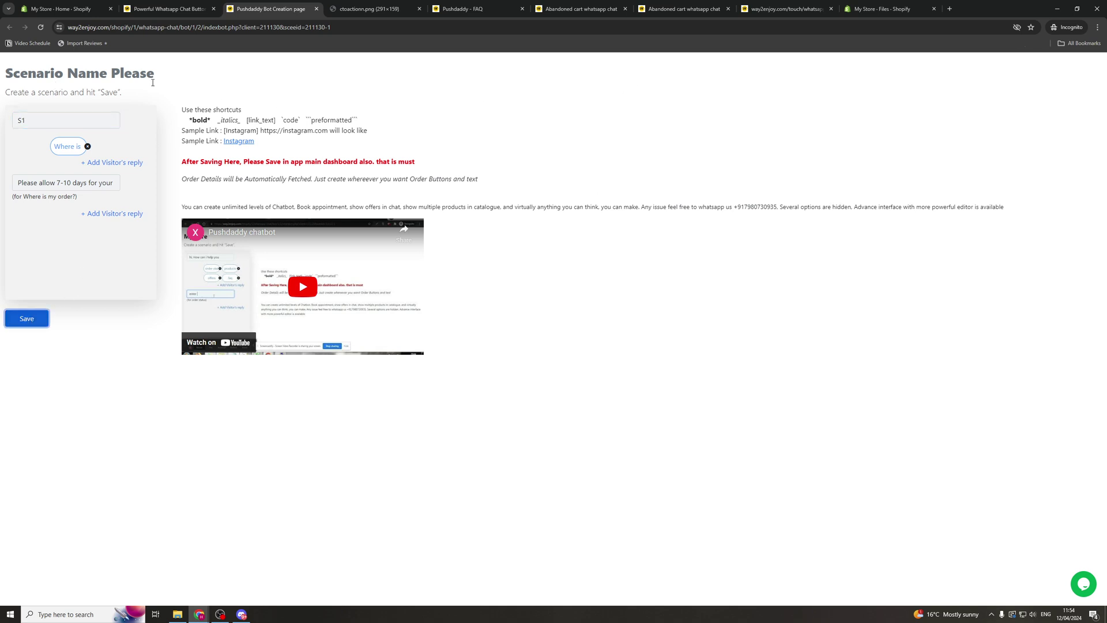
pyautogui.click(109, 93)
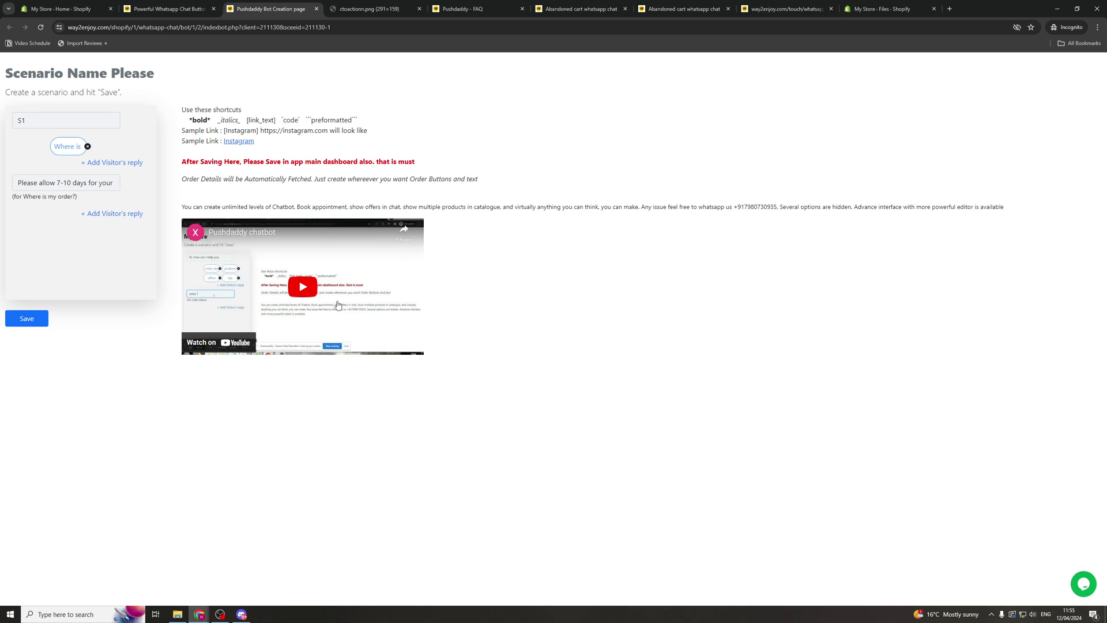
# Step: Open the live storefront from Shopify admin and send 'I need help' via the WhatsApp chat bubble
pyautogui.click(76, 10)
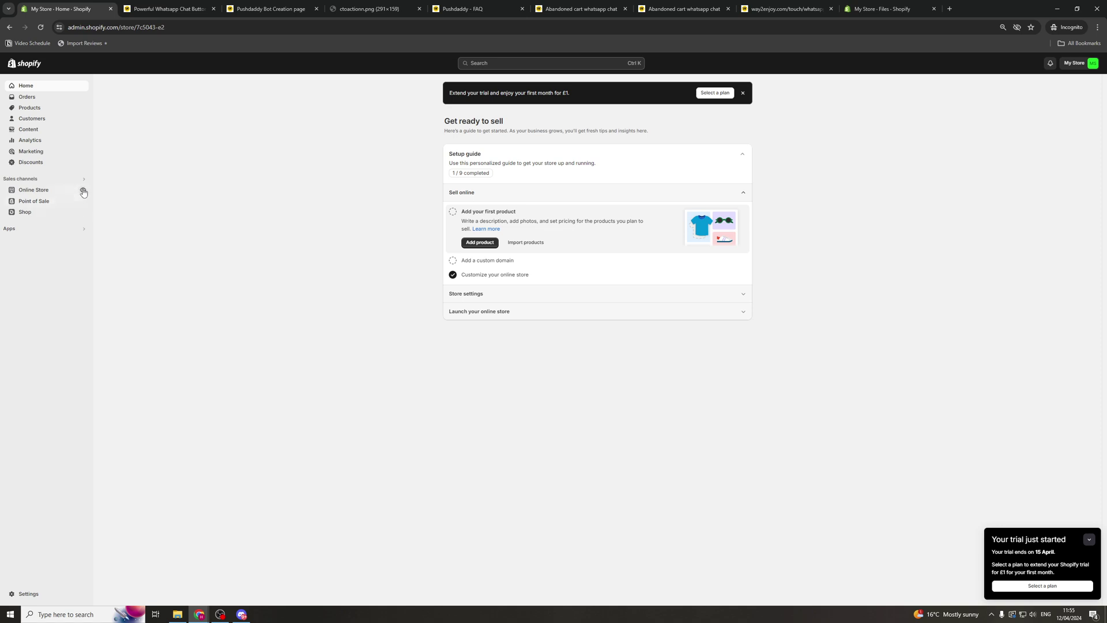
pyautogui.click(84, 192)
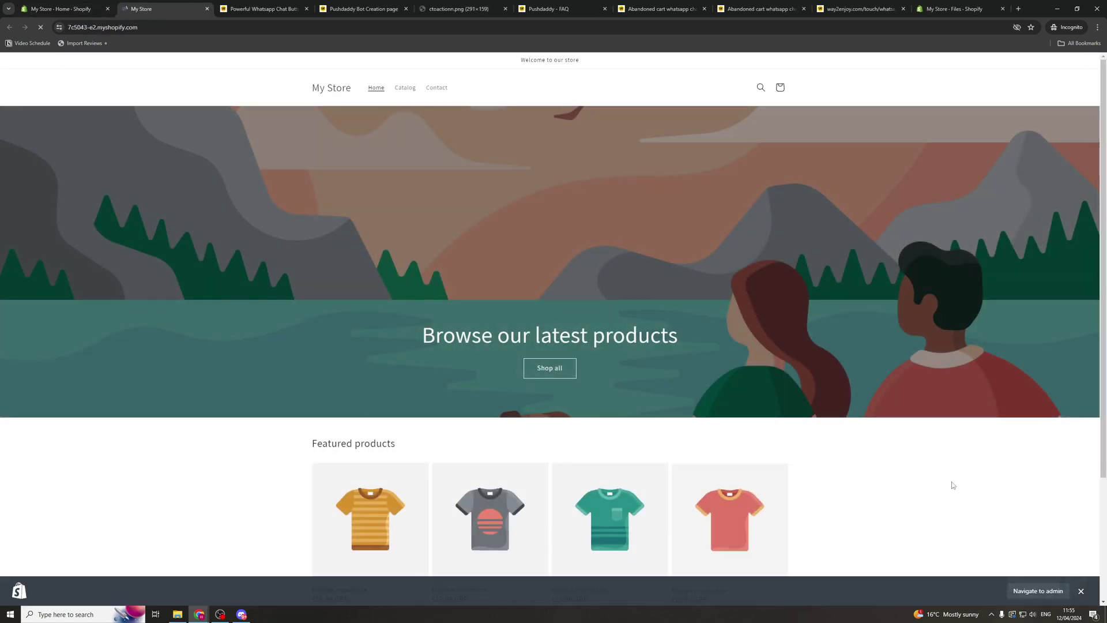
pyautogui.click(1074, 586)
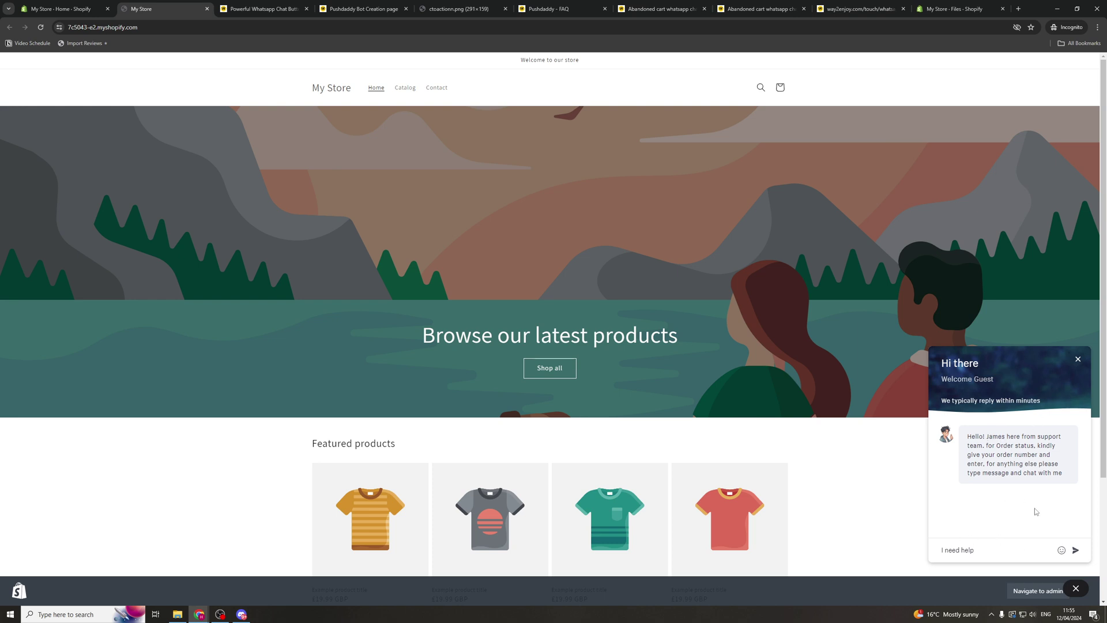
pyautogui.click(1075, 550)
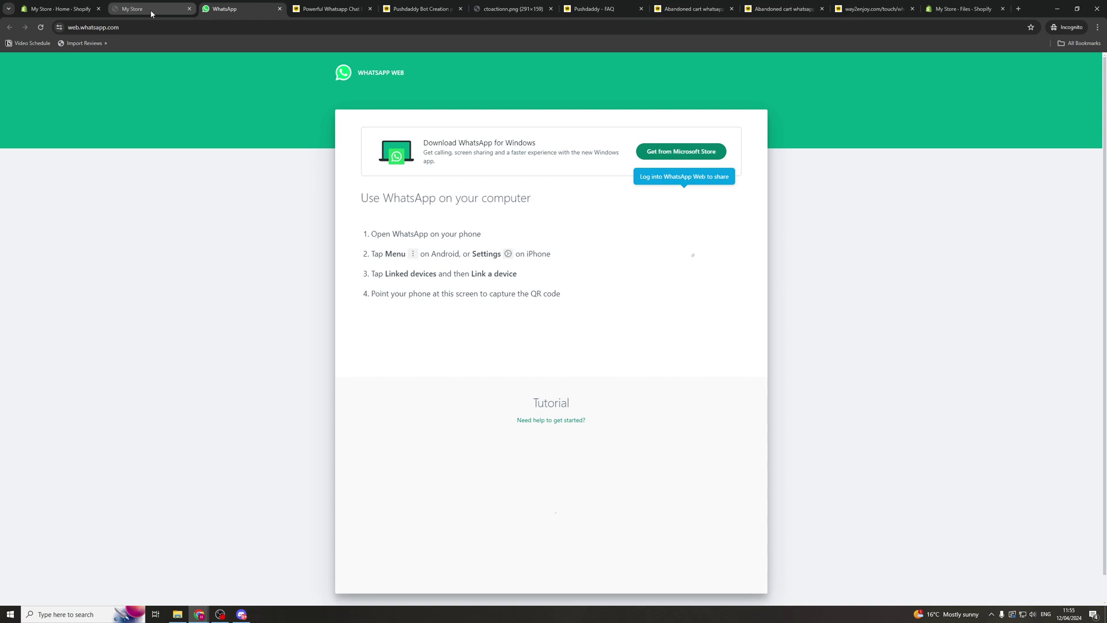
pyautogui.click(149, 9)
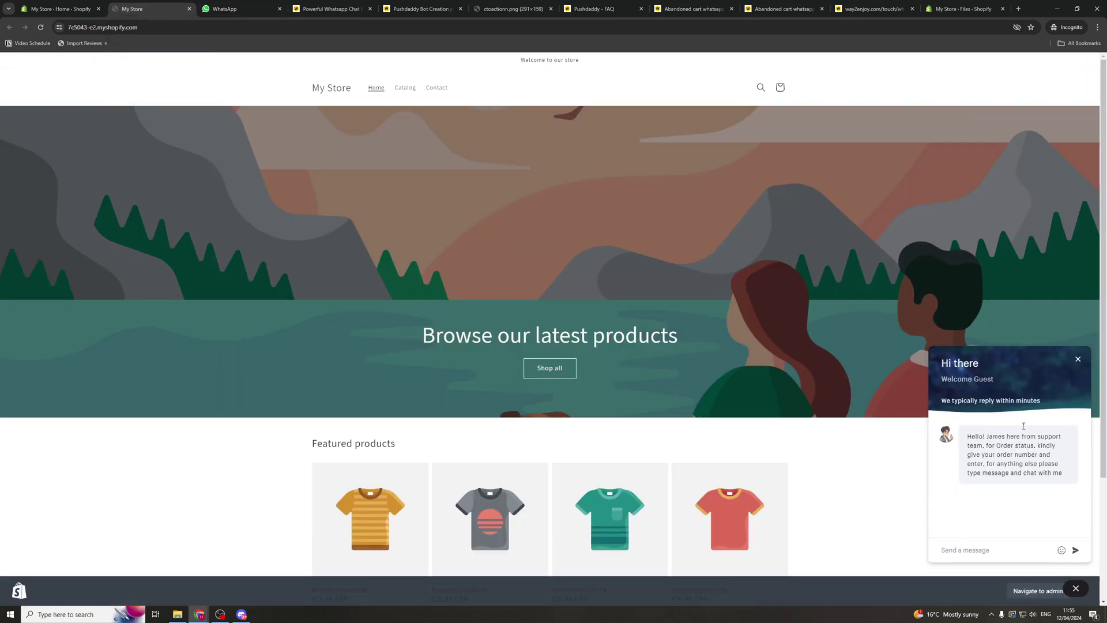